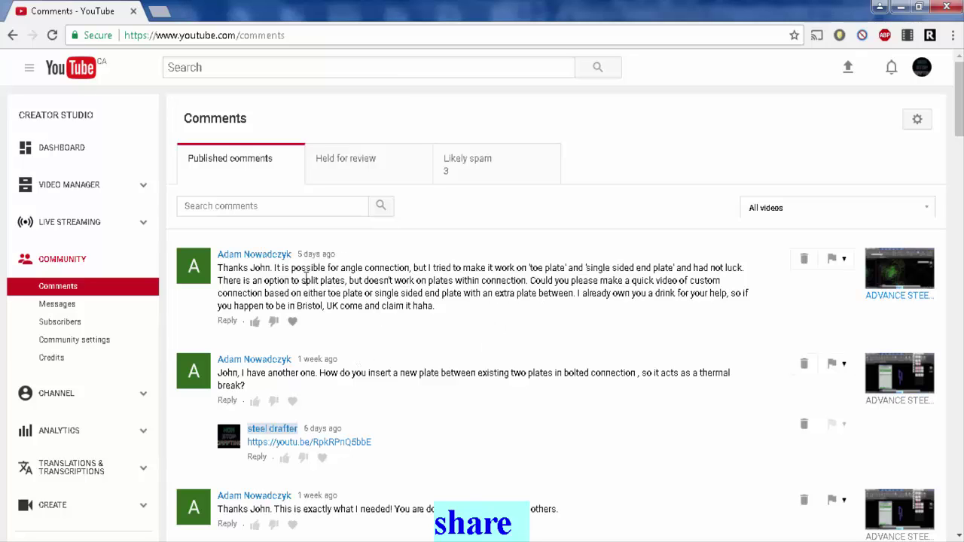
mouse_move(586, 270)
left_mouse_down()
mouse_move(684, 268)
mouse_move(605, 269)
left_mouse_up()
left_click(550, 269)
left_click_drag(534, 269, 566, 272)
left_click(591, 269)
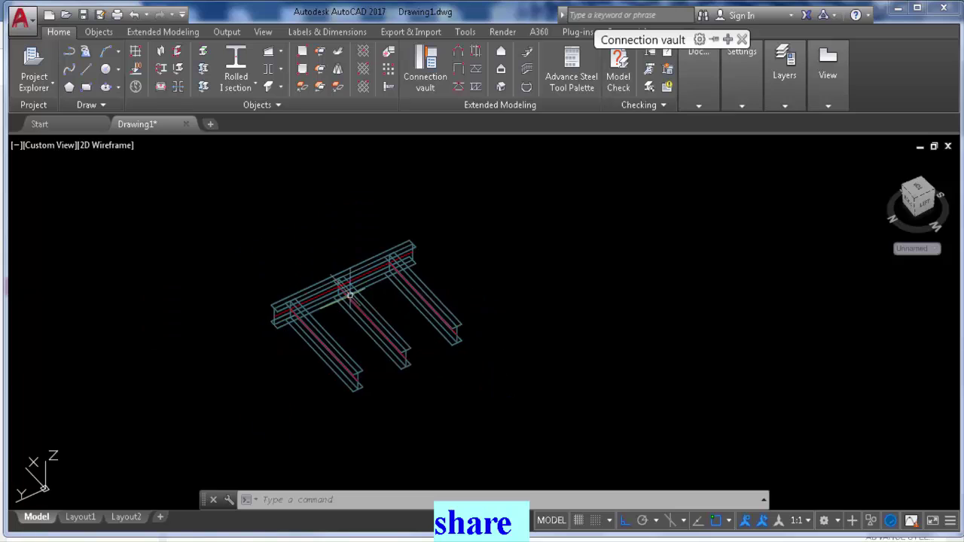
Connect the first secondary beam to the main beam's web with a Single side end plate joint.
scroll(350, 296, "down", 2)
scroll(349, 295, "up", 6)
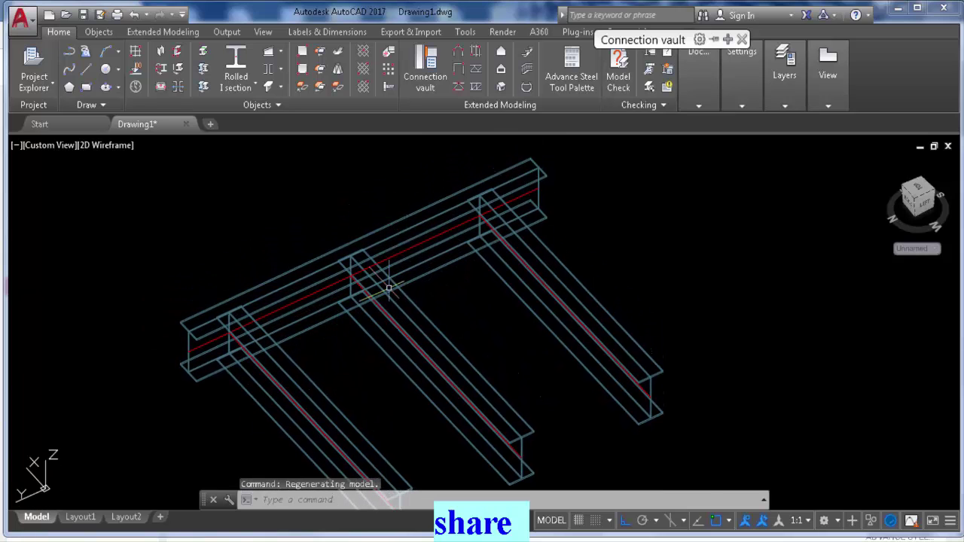
middle_click_drag(351, 325, 369, 268, "shift")
scroll(369, 267, "down", 3)
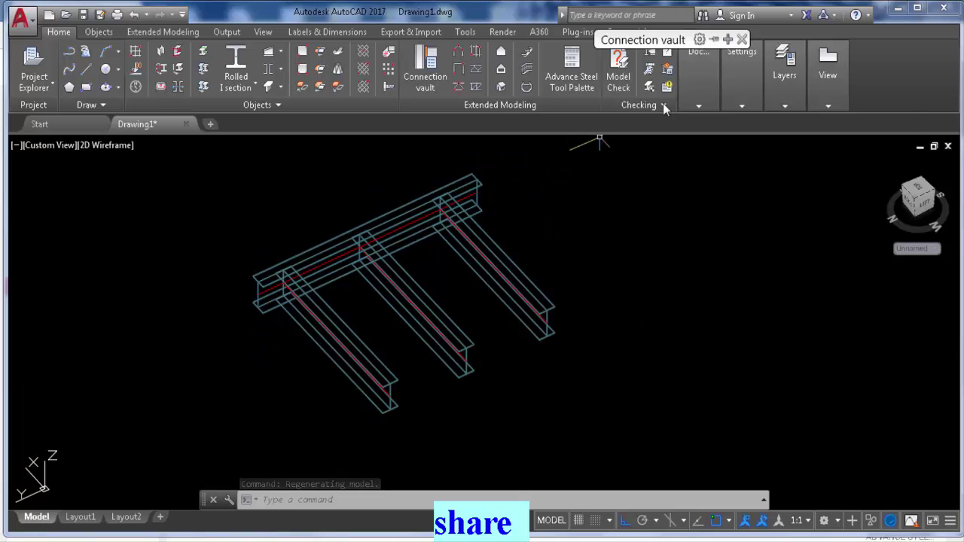
mouse_move(723, 40)
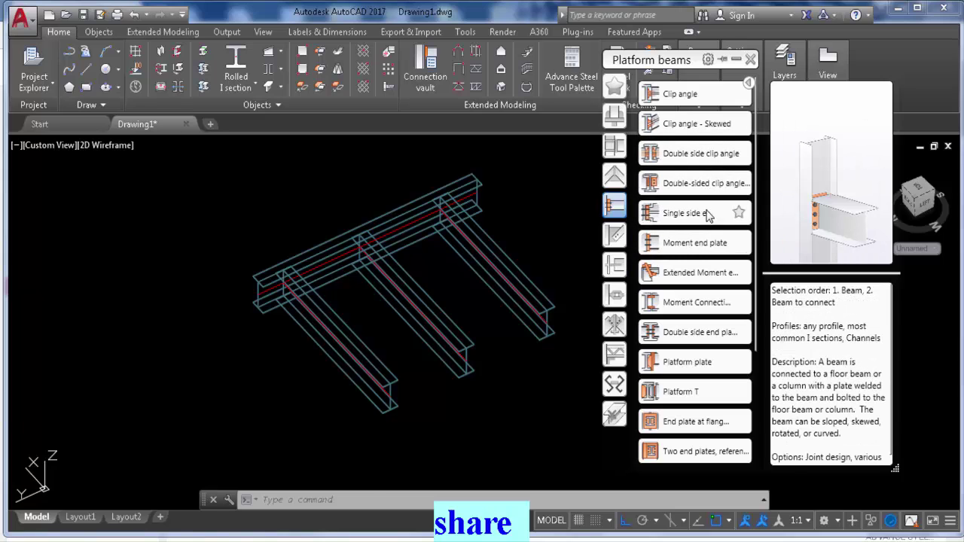
left_click(686, 213)
scroll(253, 316, "up", 3)
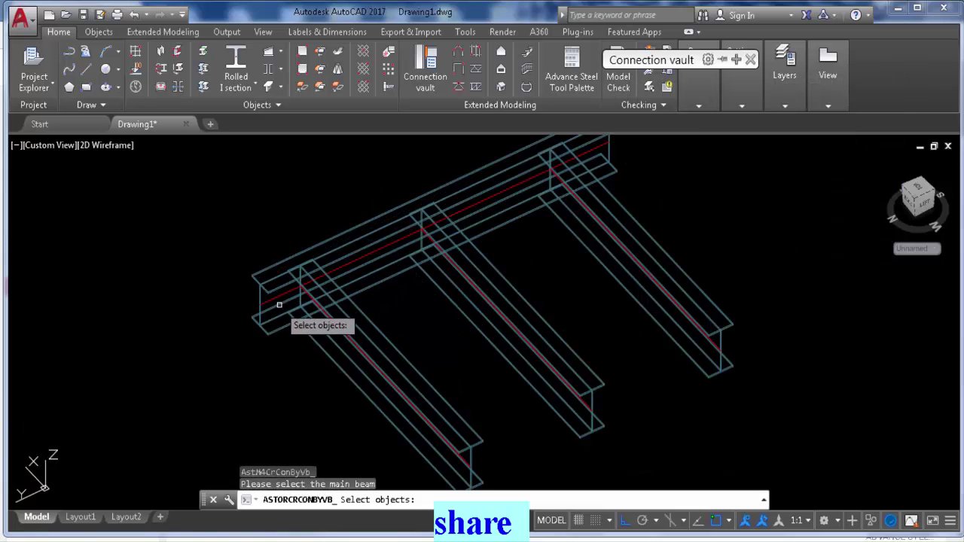
left_click(279, 306)
left_click(348, 320)
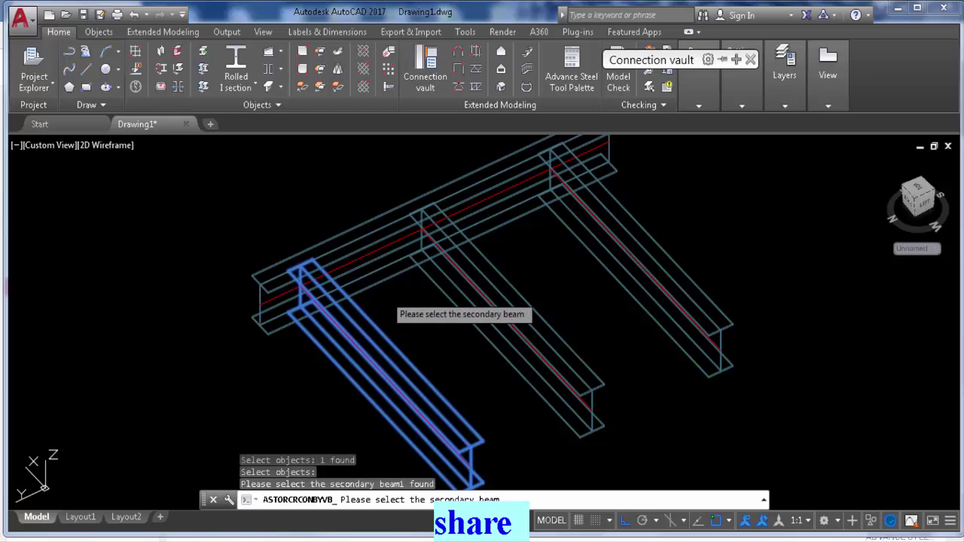
key("Return")
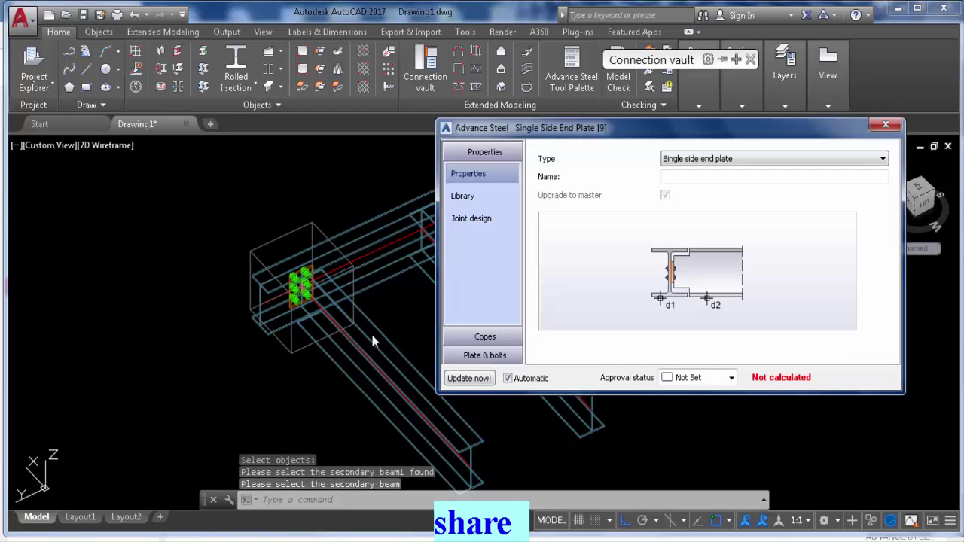
left_click(886, 124)
View the end plate joint from above and reopen its properties.
middle_click_drag(870, 170, 528, 259, "shift")
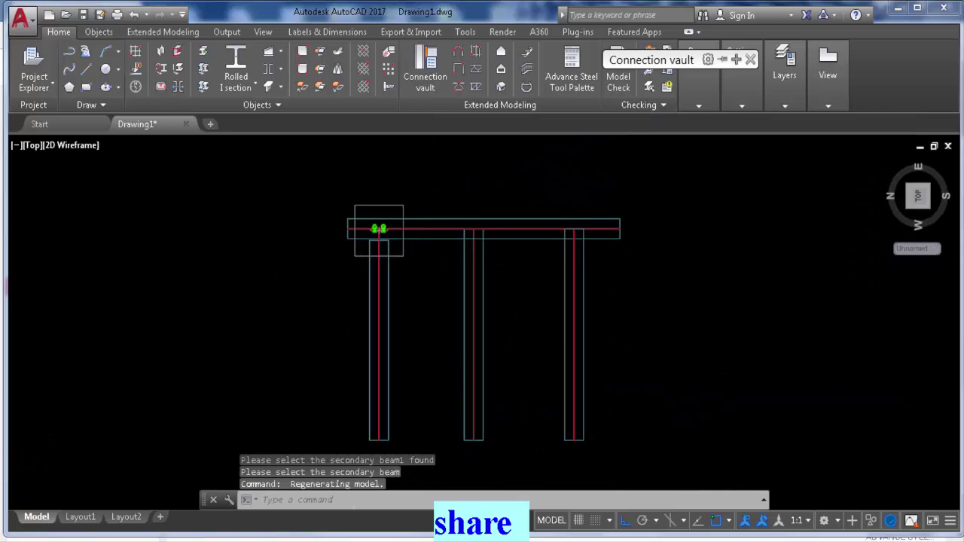
scroll(391, 198, "up", 5)
middle_click_drag(435, 229, 458, 248)
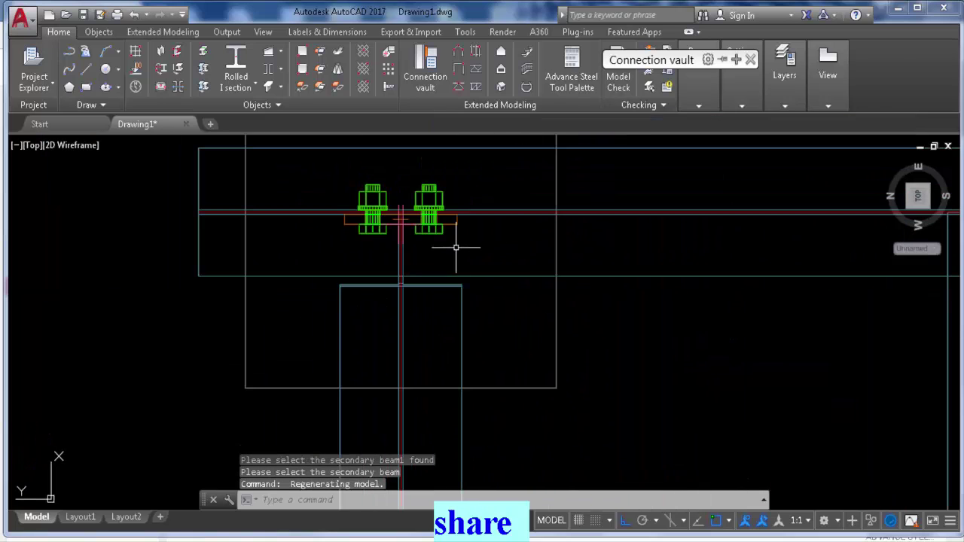
double_click(458, 247)
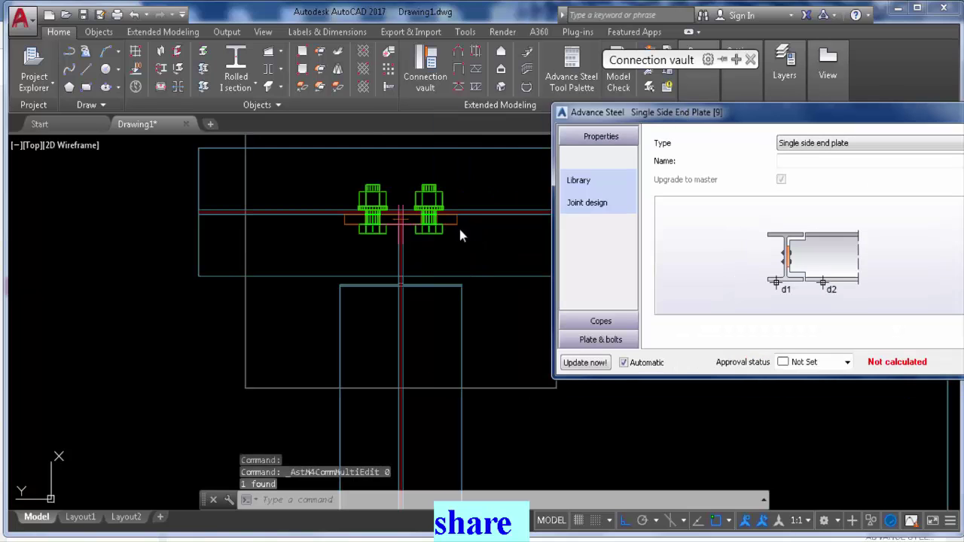
left_click(280, 212)
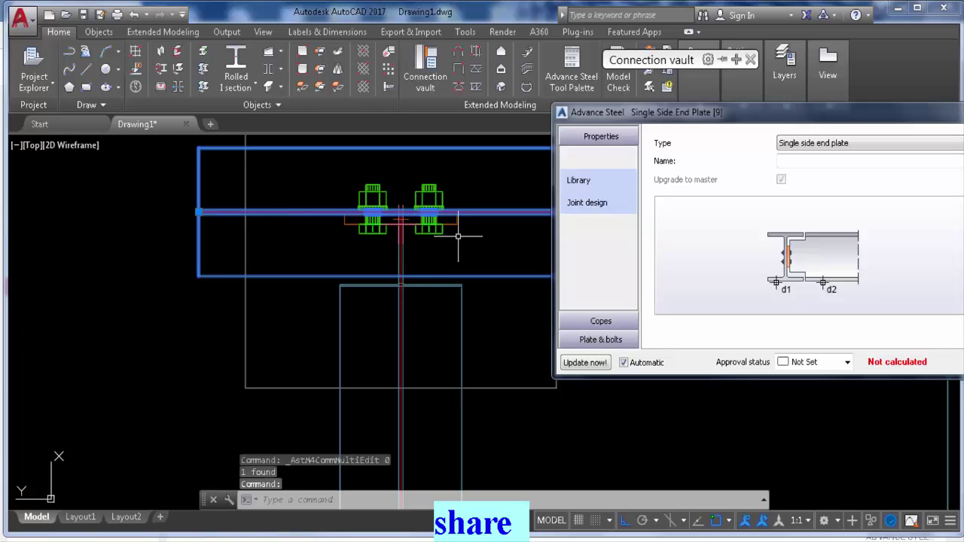
key("Escape")
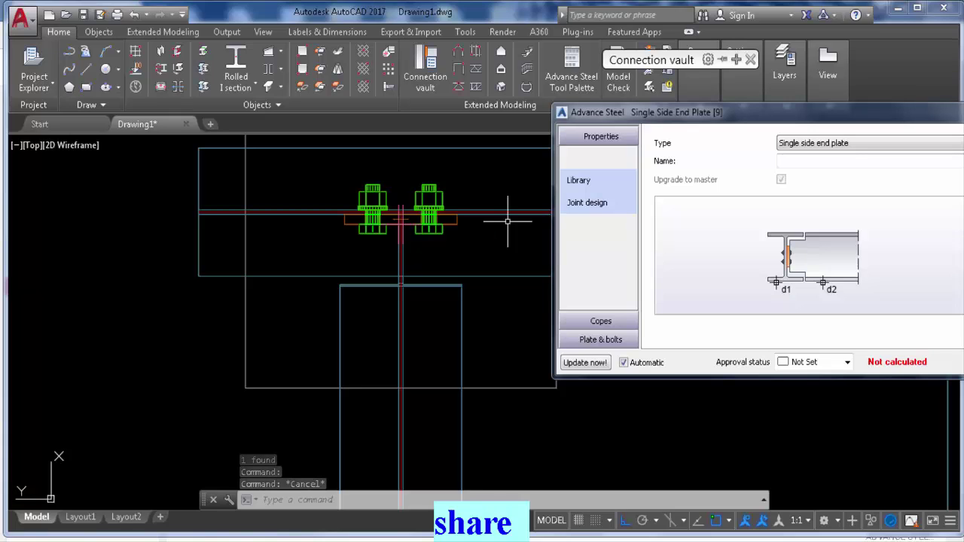
Set the joint's plate clearance to 1/4" to leave a gap between end plate and main beam web.
left_click_drag(725, 114, 688, 77)
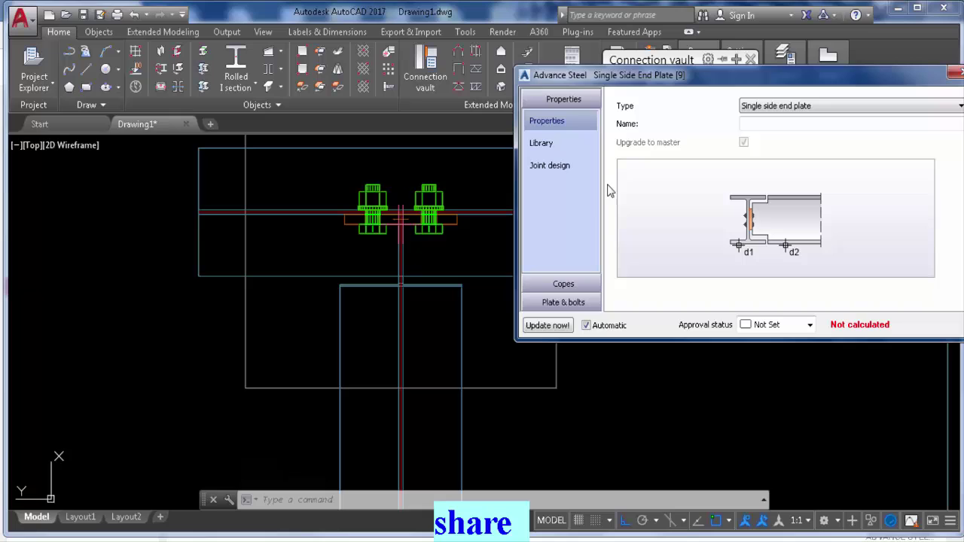
left_click(576, 285)
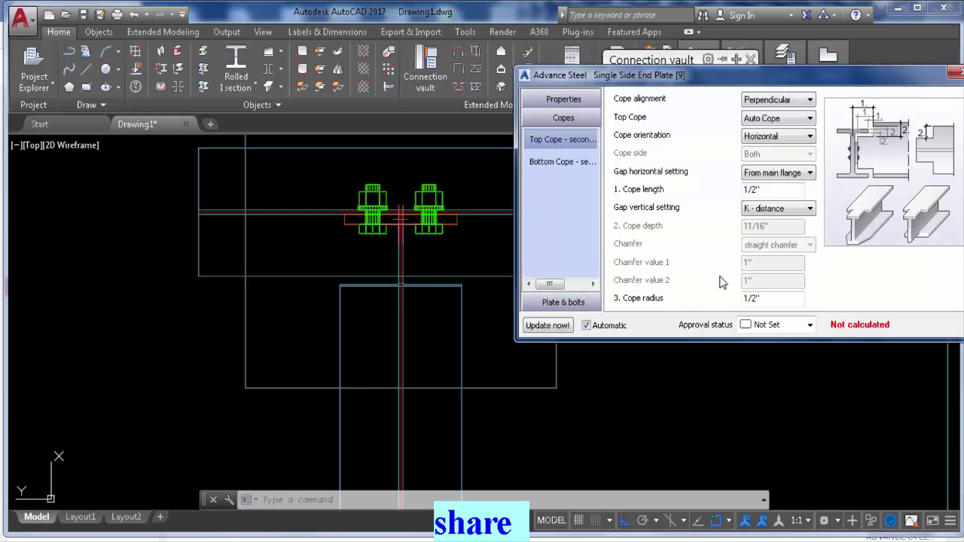
left_click(571, 304)
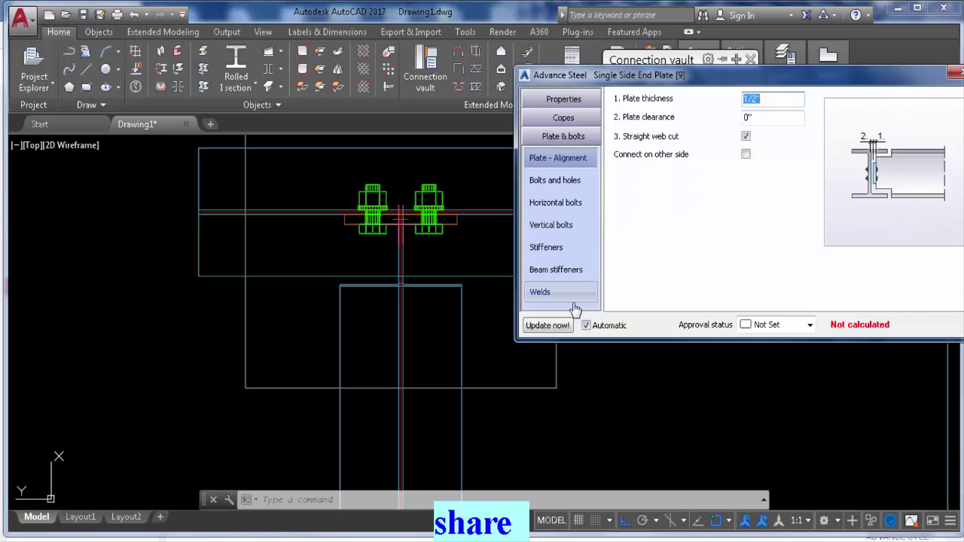
left_click(796, 116)
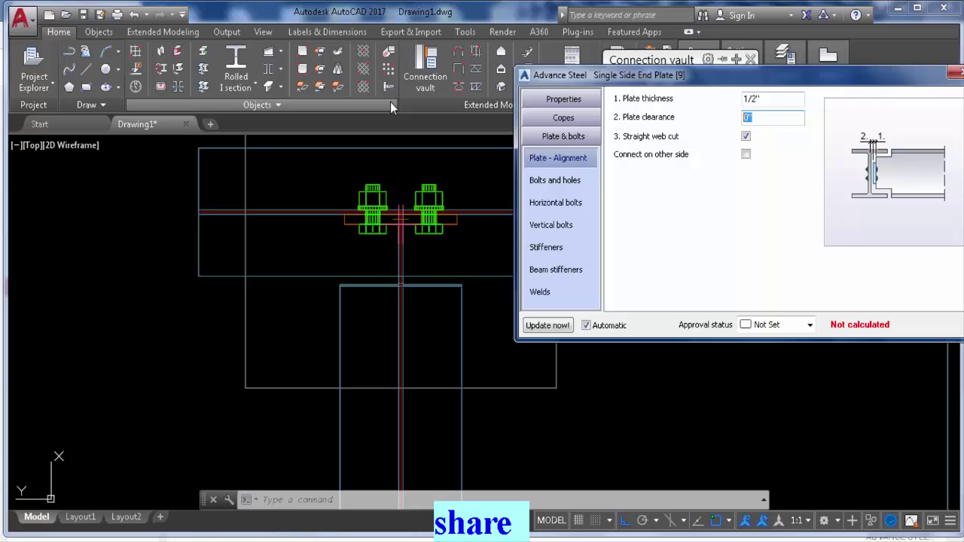
type("1/4")
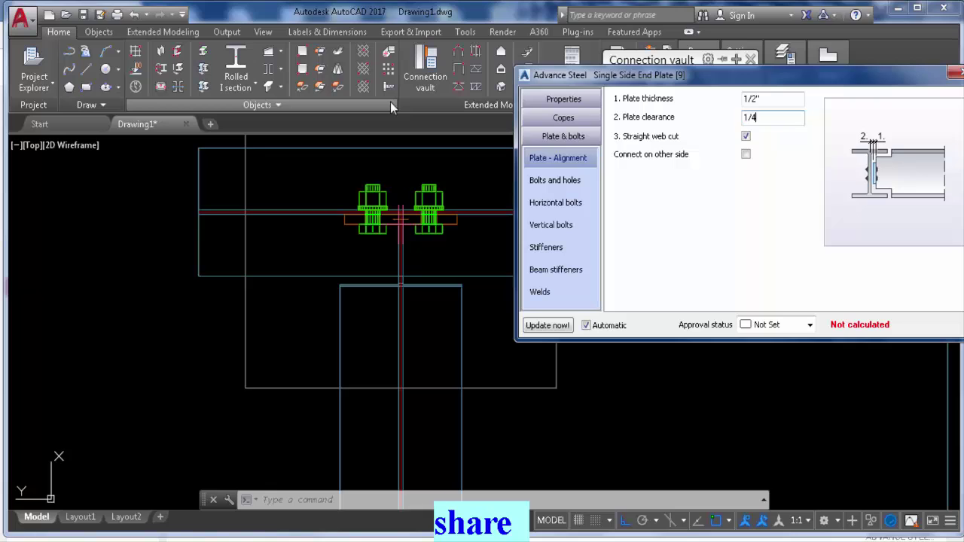
left_click(768, 99)
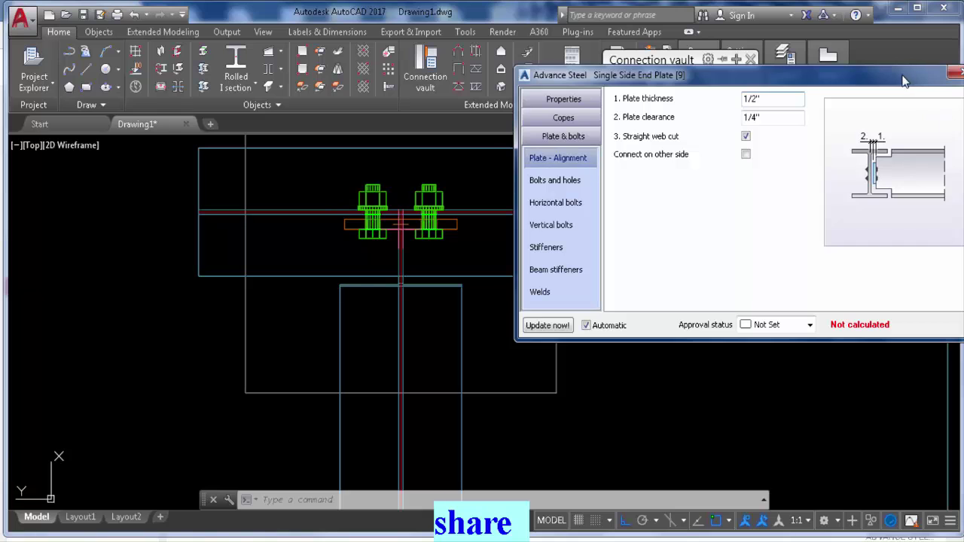
left_click_drag(908, 75, 763, 78)
left_click(821, 75)
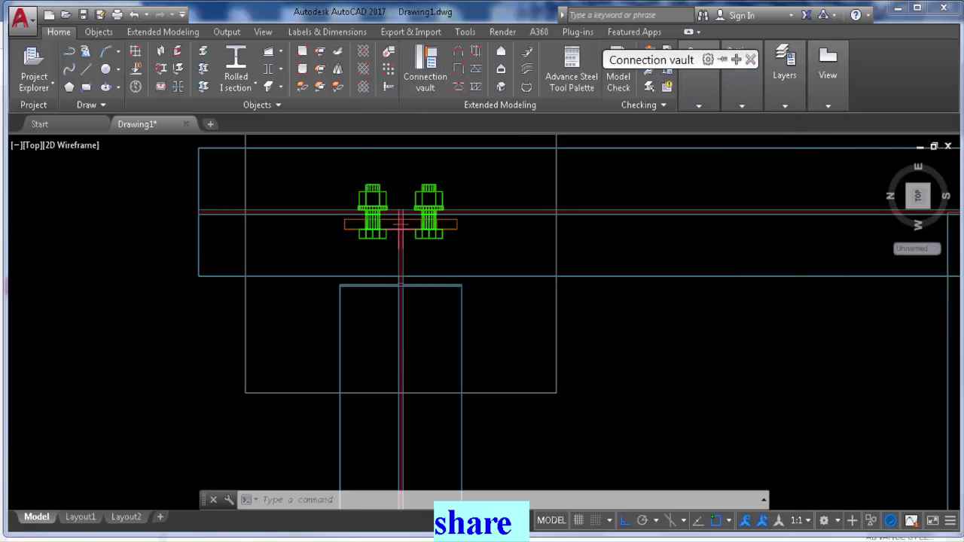
Set the UCS to the end plate's lower corner on the face towards the main beam web.
scroll(403, 256, "down", 2)
middle_click_drag(370, 289, 385, 191, "shift")
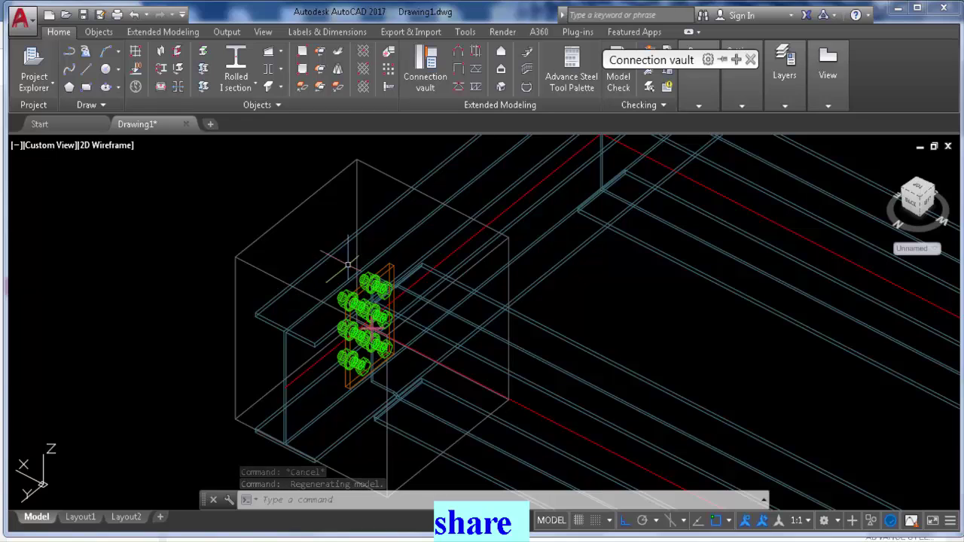
left_click(557, 83)
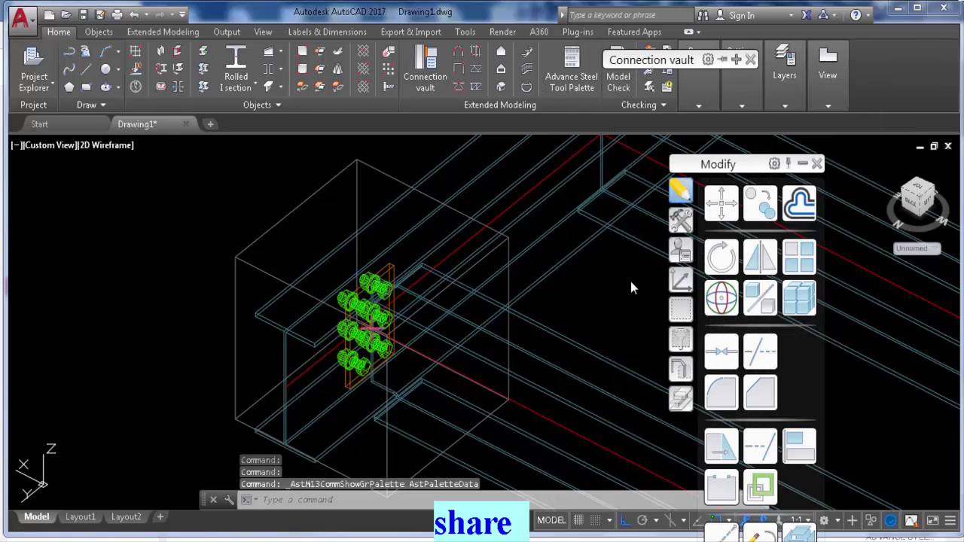
left_click(680, 281)
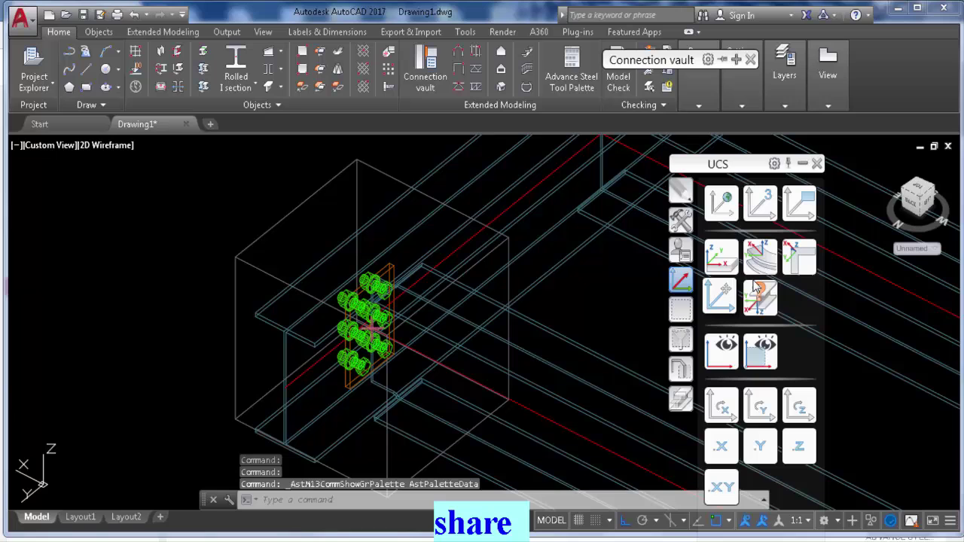
left_click(759, 294)
scroll(331, 396, "up", 5)
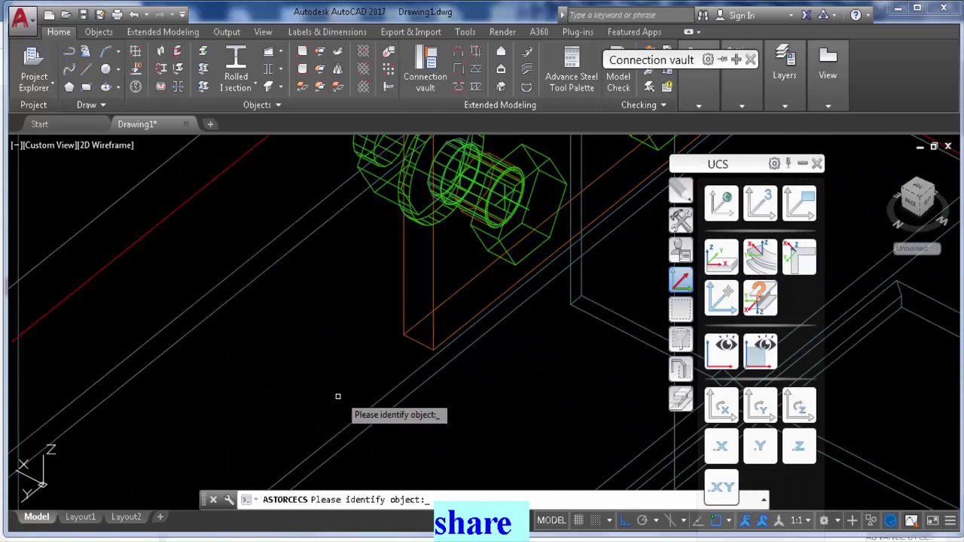
left_click(414, 328)
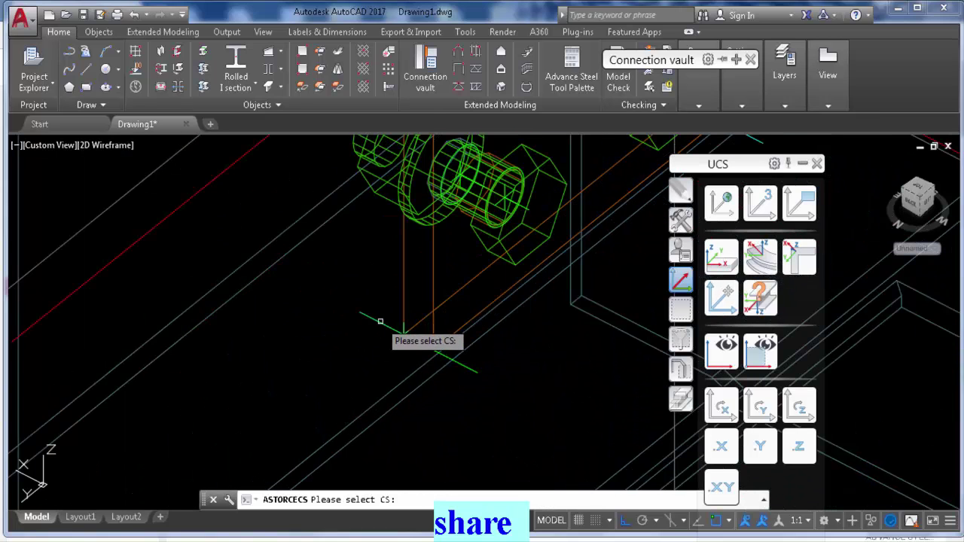
left_click(338, 380)
scroll(422, 369, "down", 5)
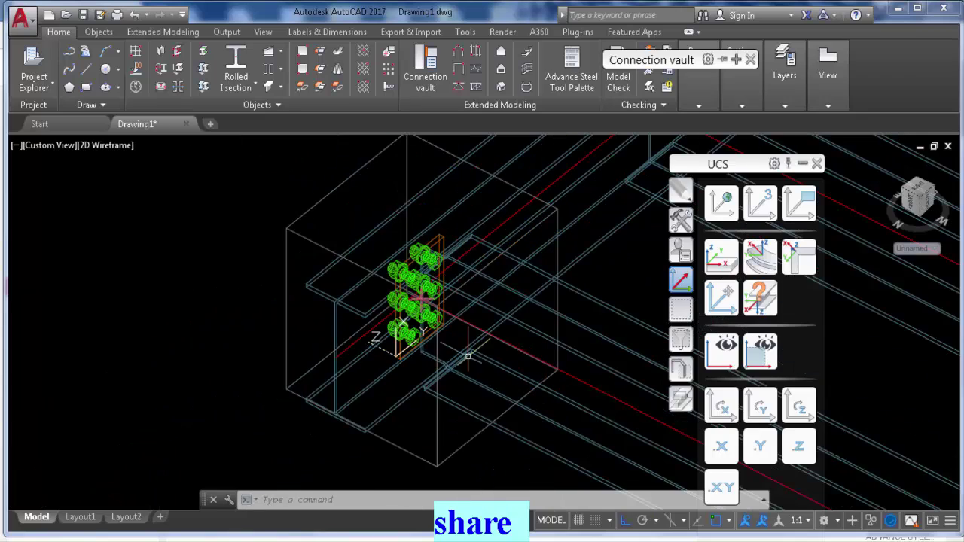
Delete the connection box around the end plate joint and collapse the tool palette.
left_click(316, 198)
left_click(259, 236)
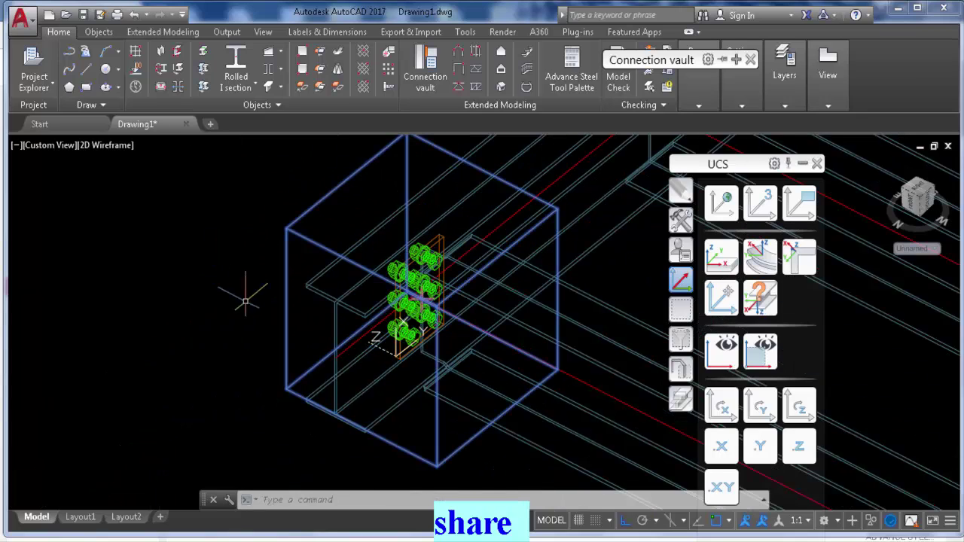
key("Delete")
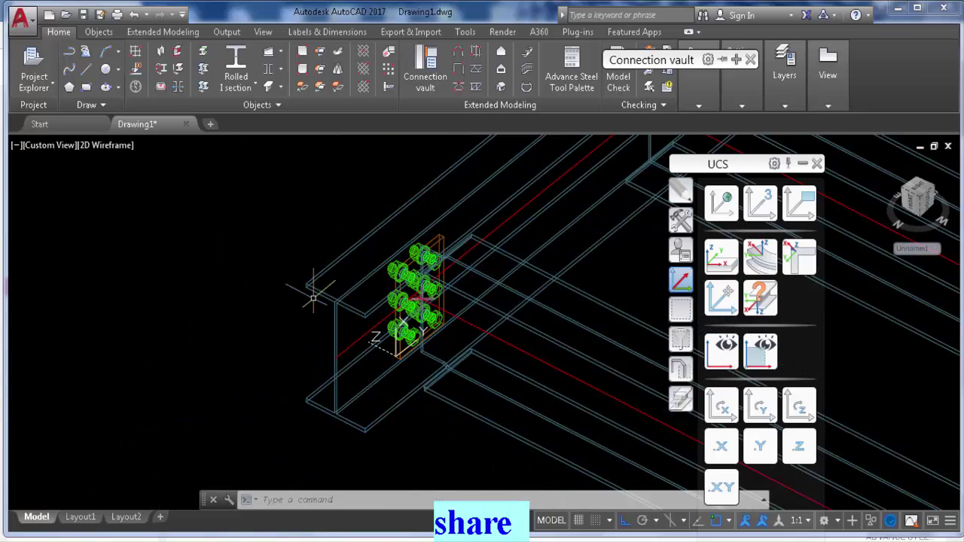
left_click(802, 163)
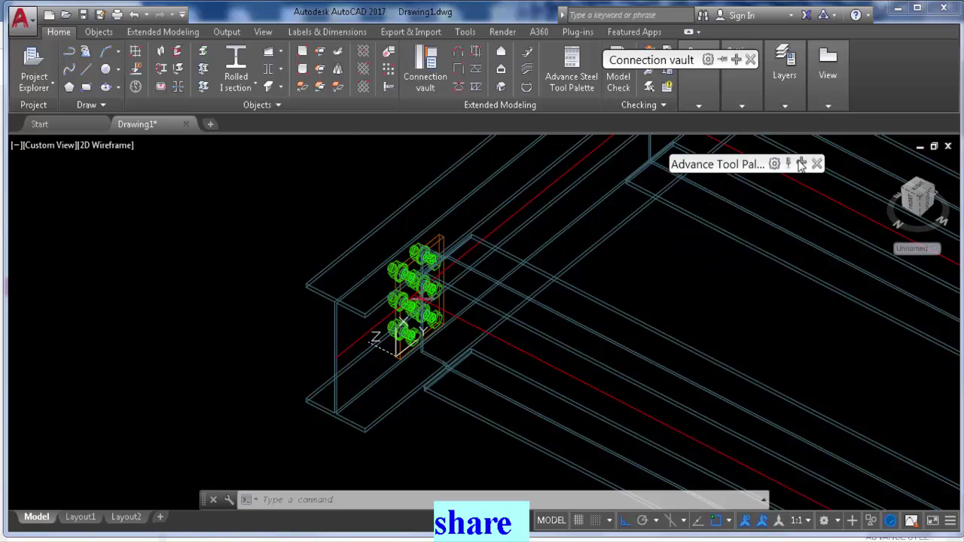
Create a rectangular plate between diagonally opposite corners of the end plate, matching its 9" by 6" outline.
left_click(302, 51)
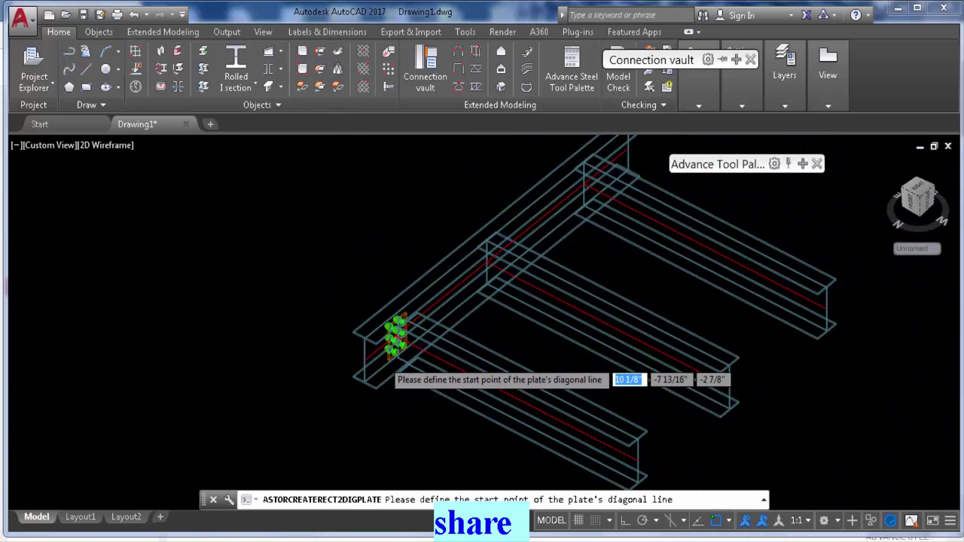
left_click(324, 365)
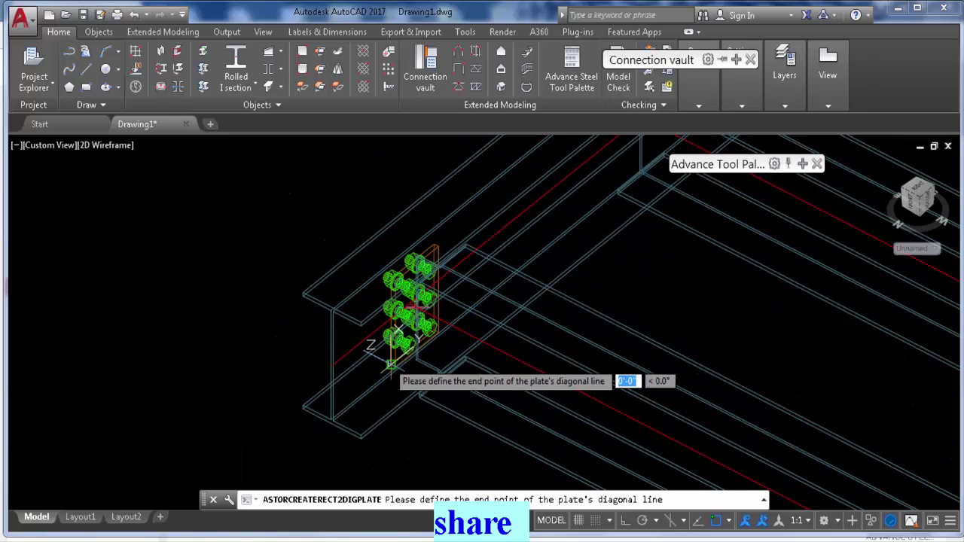
left_click(439, 246)
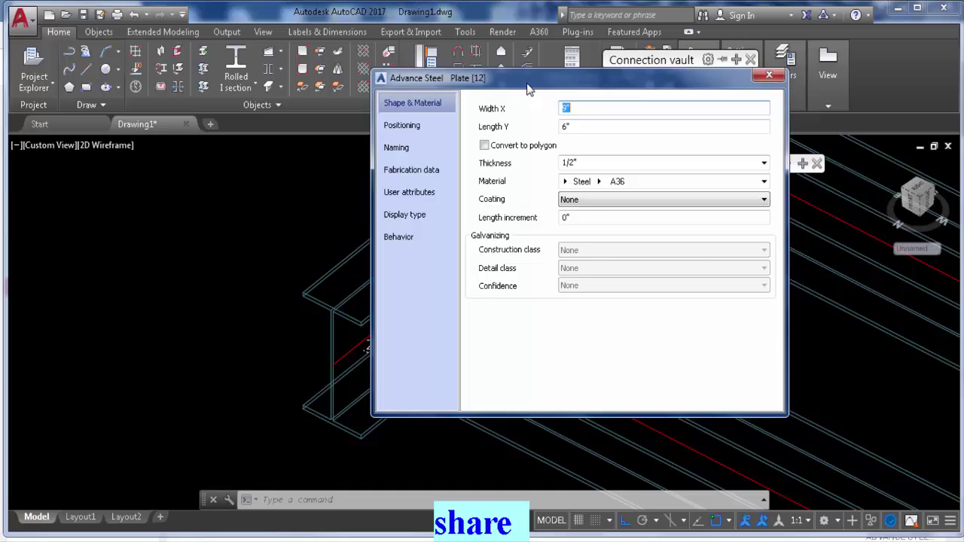
Set the new plate's thickness to 1/4" and close its properties.
left_click_drag(527, 83, 668, 68)
left_click(723, 148)
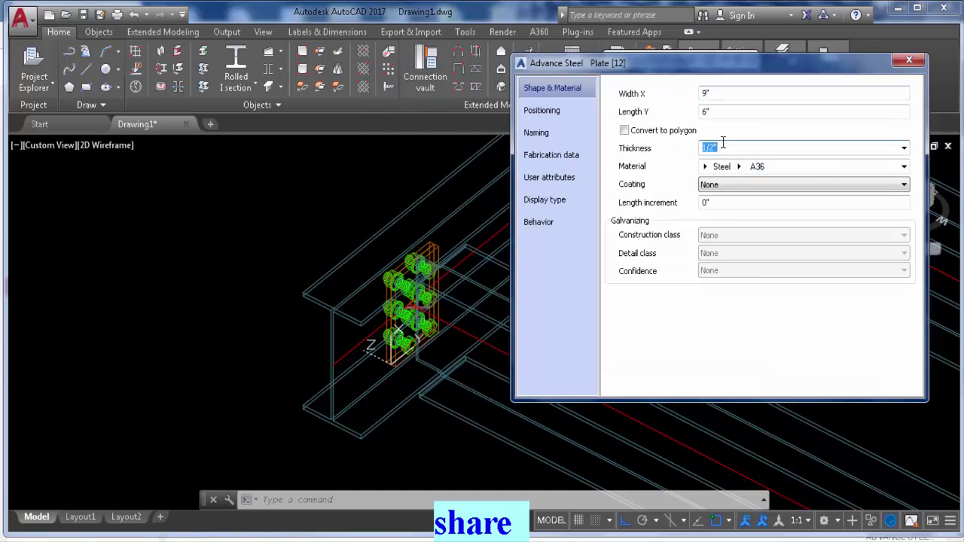
left_click(723, 145)
left_click(727, 148)
left_click(713, 203)
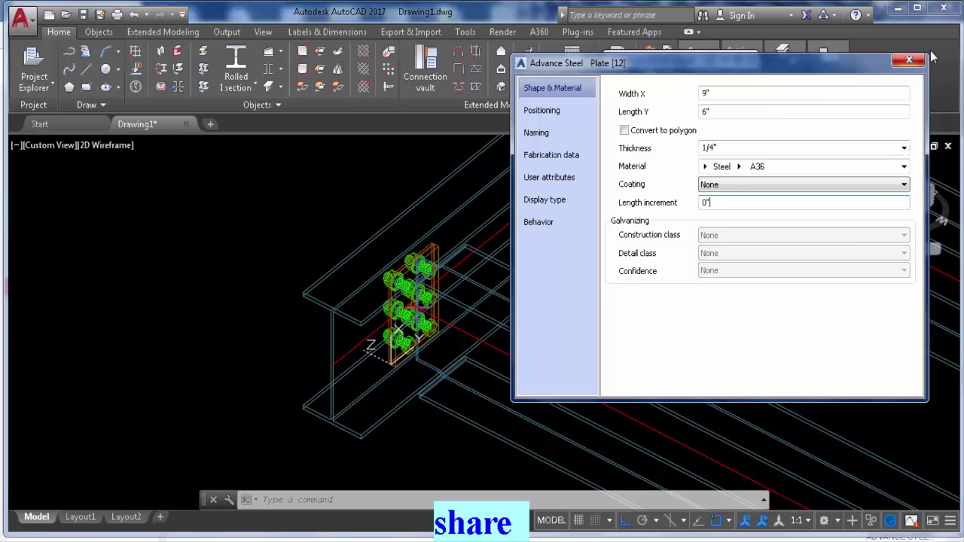
left_click(909, 62)
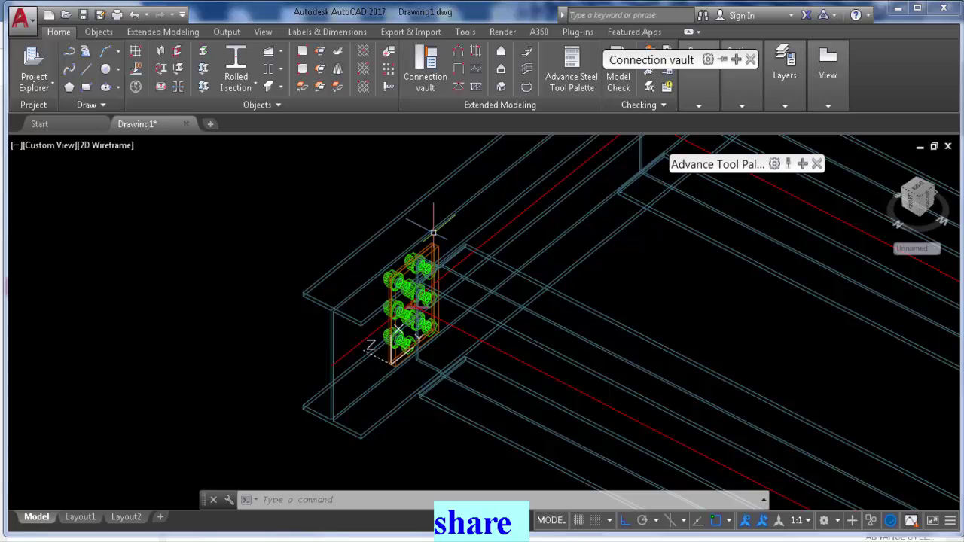
Examine in the Right view how the new plate and the end plate stack against the main beam web.
left_click(916, 189)
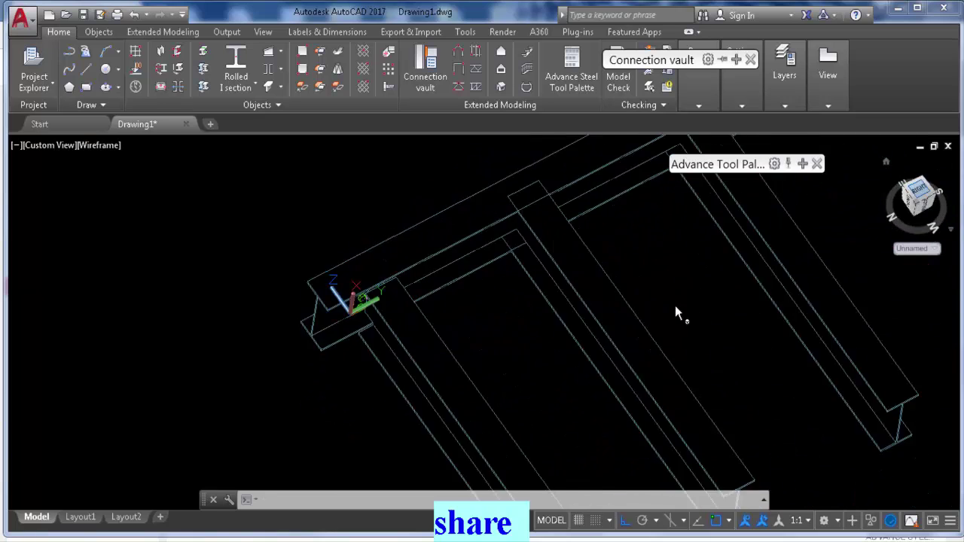
scroll(366, 236, "up", 5)
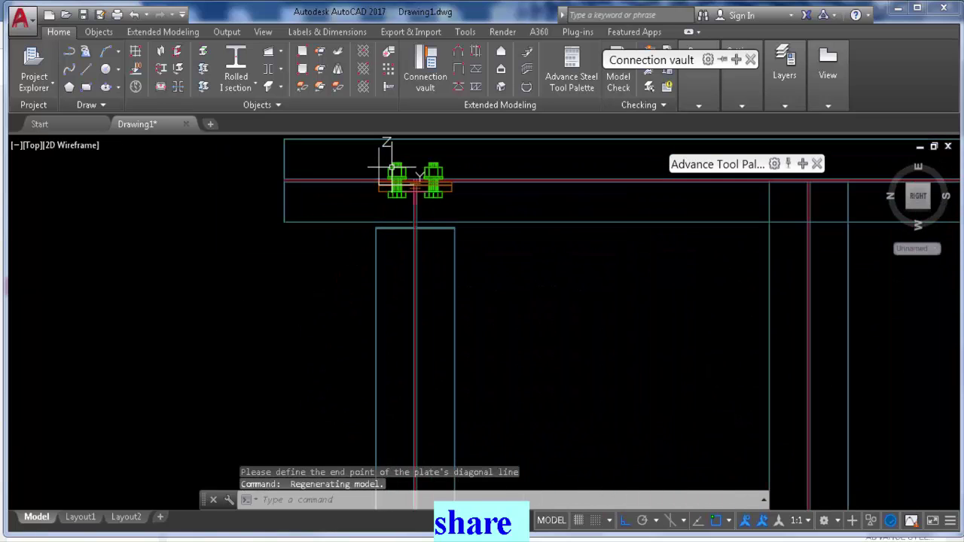
scroll(334, 338, "up", 2)
scroll(259, 316, "down", 3)
left_click(263, 355)
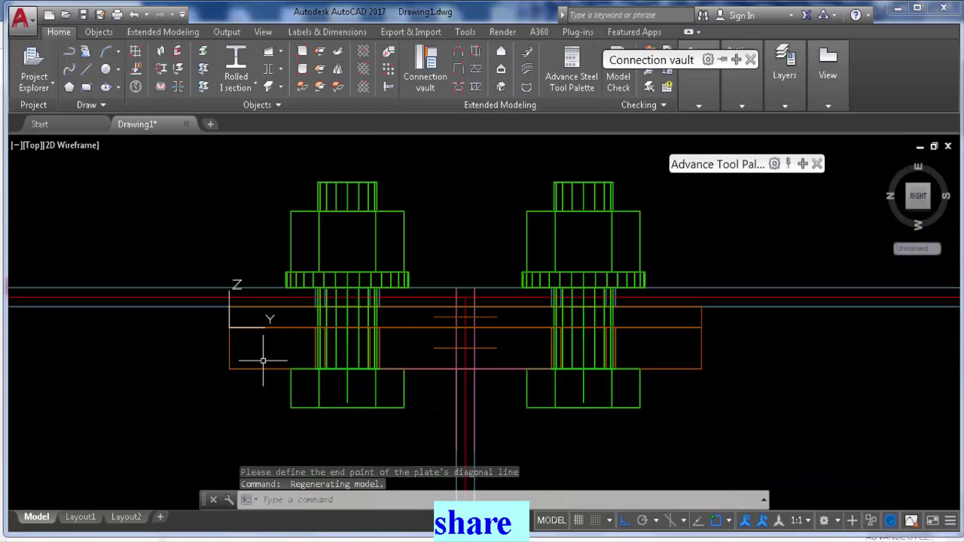
left_click(242, 391)
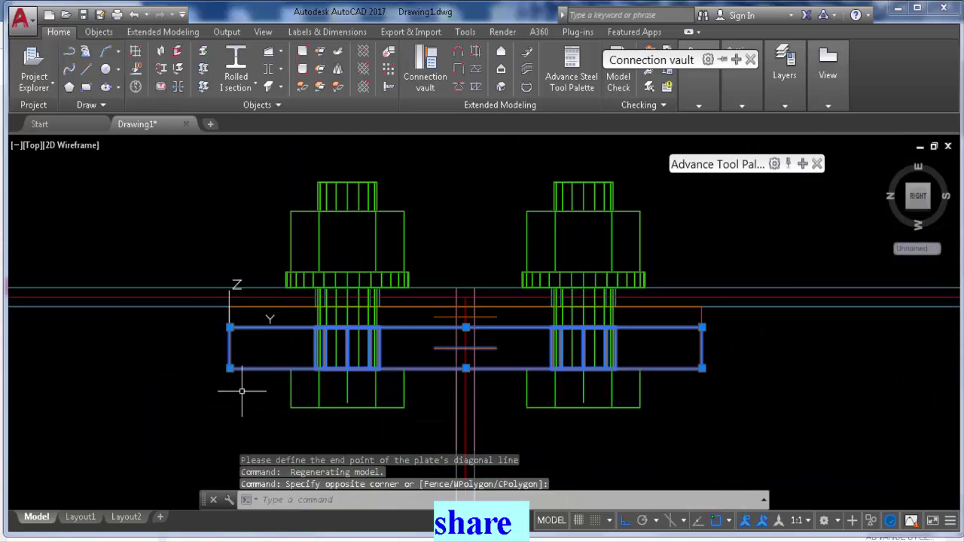
left_click(233, 320)
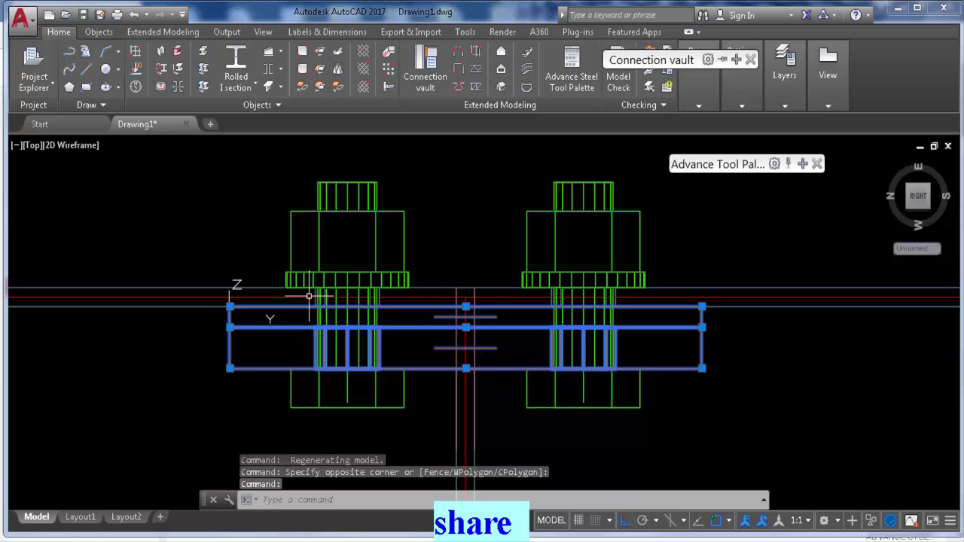
key("Escape")
scroll(354, 290, "down", 4)
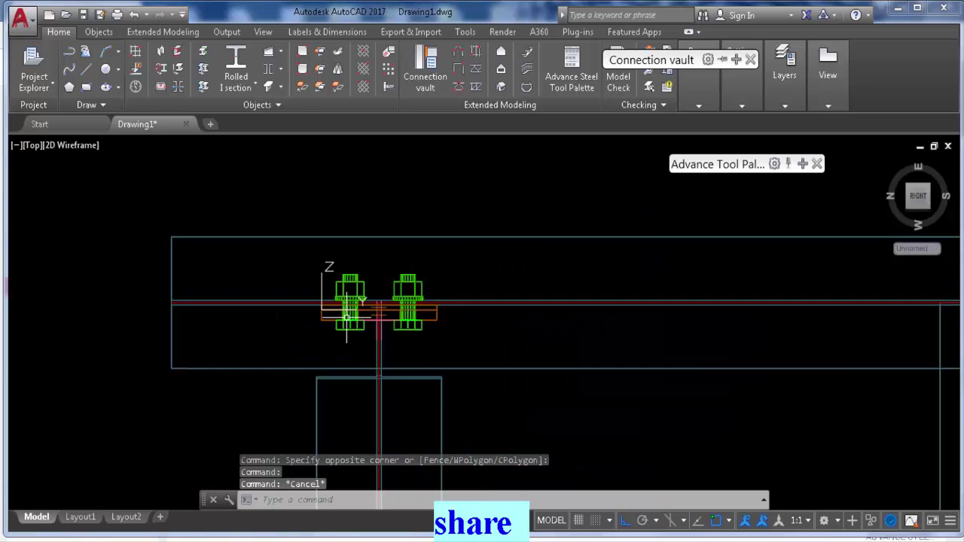
Try to add the preselected new plate to the end plate's bolt connection with Add objects to connection.
middle_click_drag(355, 279, 402, 211, "shift")
scroll(353, 334, "up", 5)
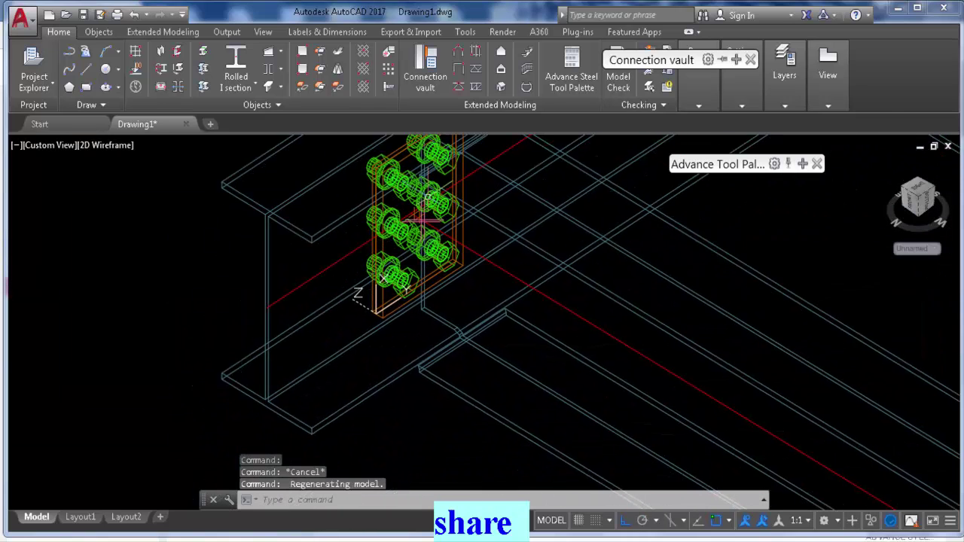
scroll(352, 334, "down", 4)
scroll(352, 290, "up", 4)
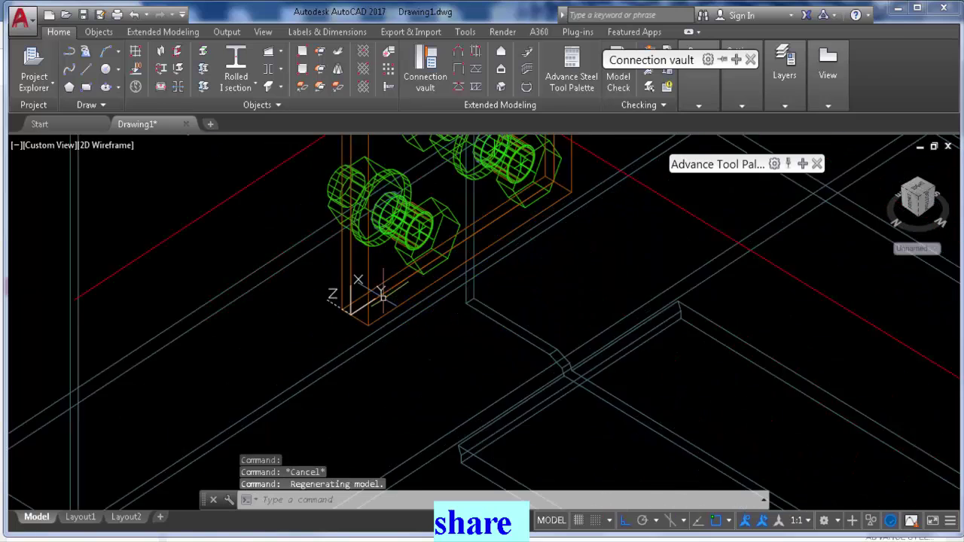
left_click(343, 280)
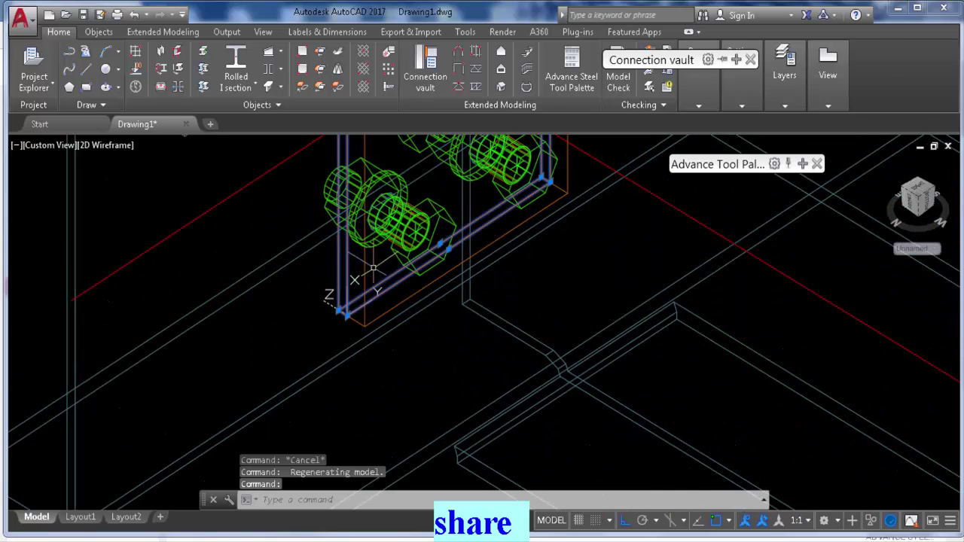
left_click(154, 31)
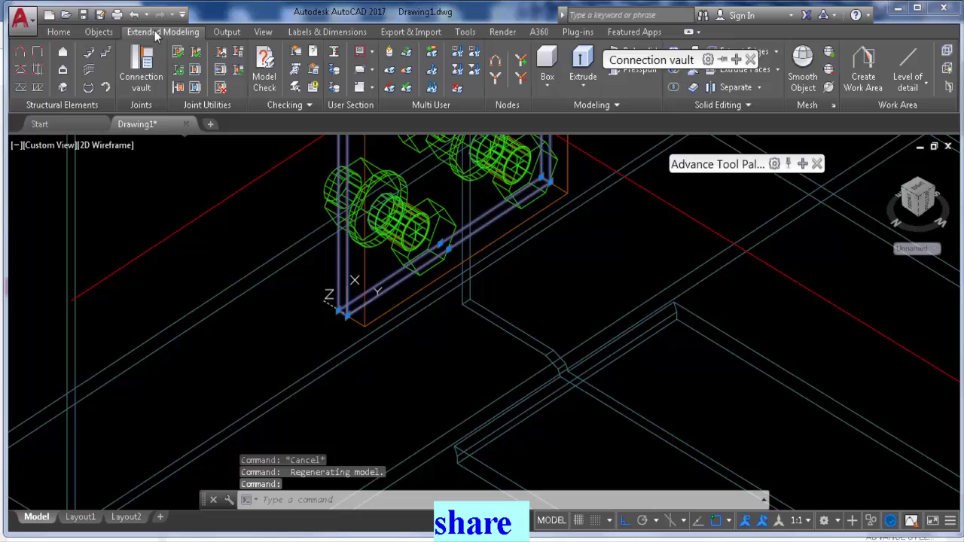
left_click(227, 32)
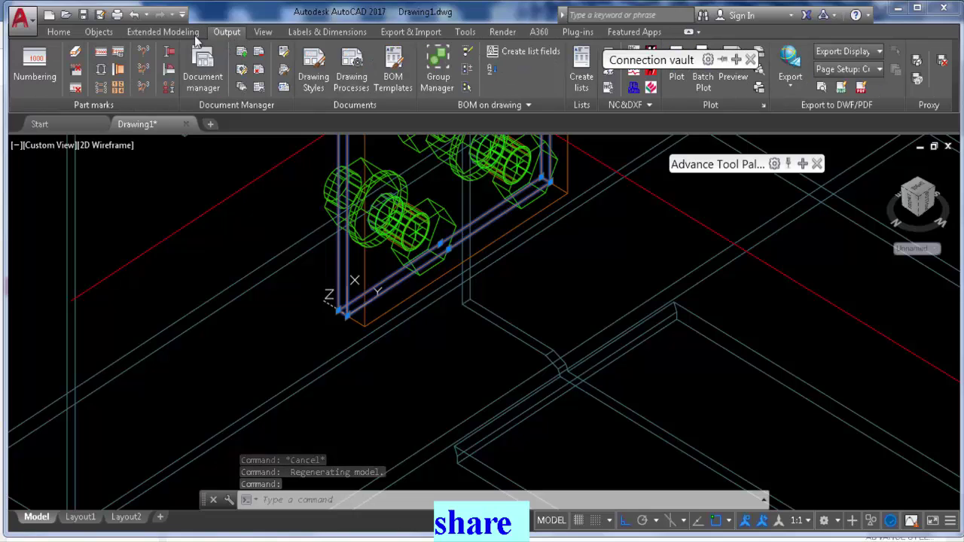
left_click(90, 32)
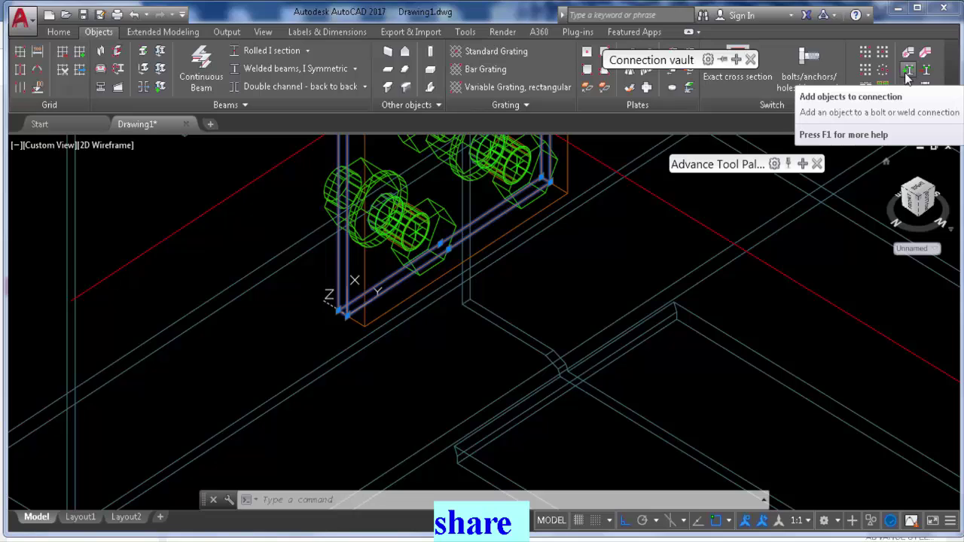
left_click(907, 74)
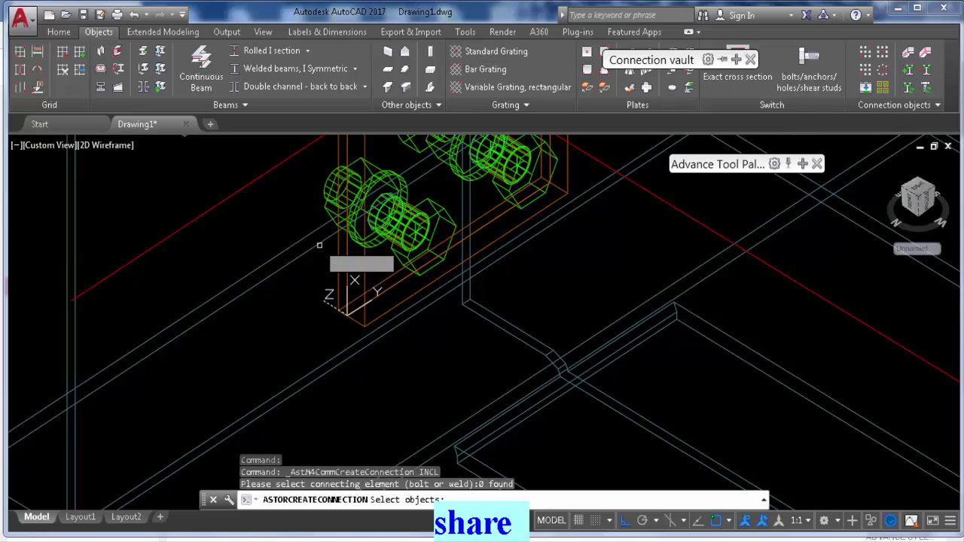
left_click(327, 196)
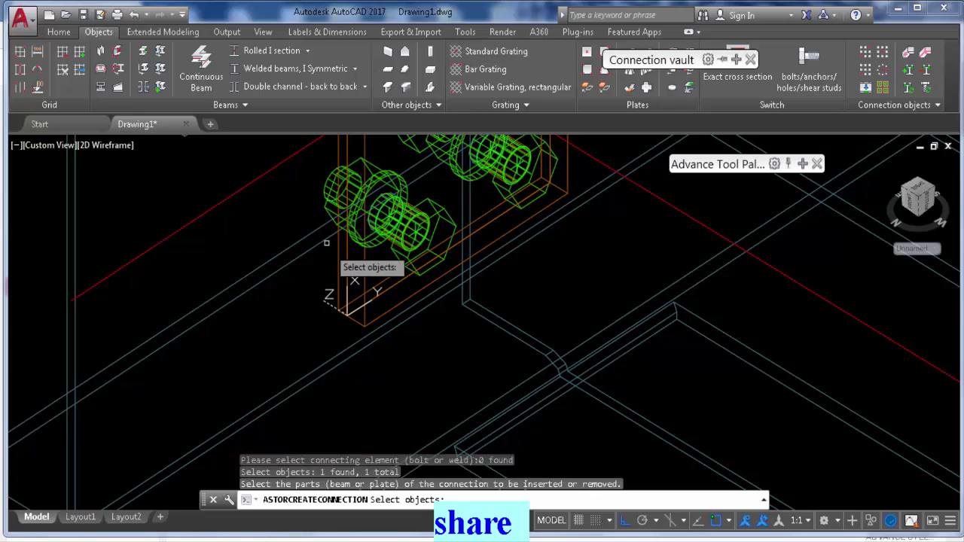
key("Return")
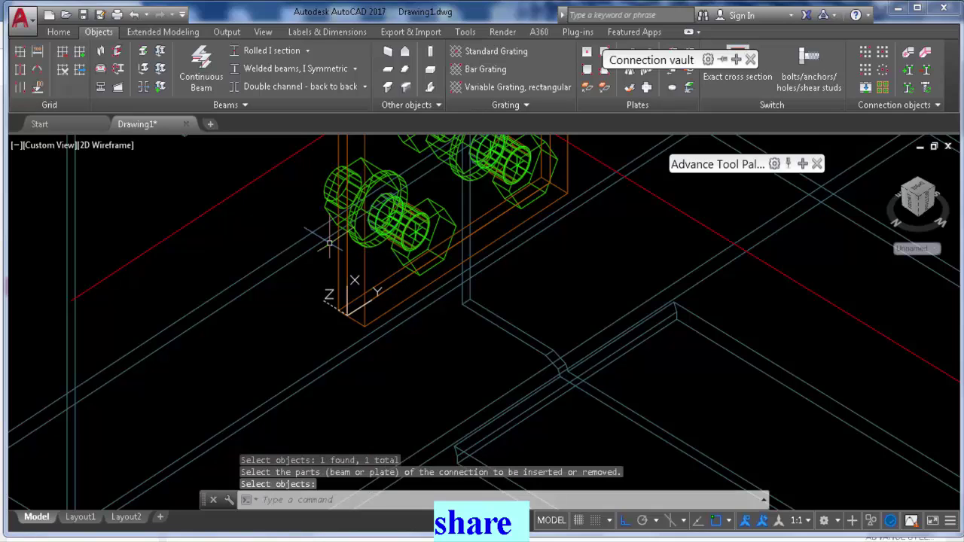
Add the new plate to the end plate's bolt group with Add objects to connection.
left_click(909, 72)
left_click(449, 214)
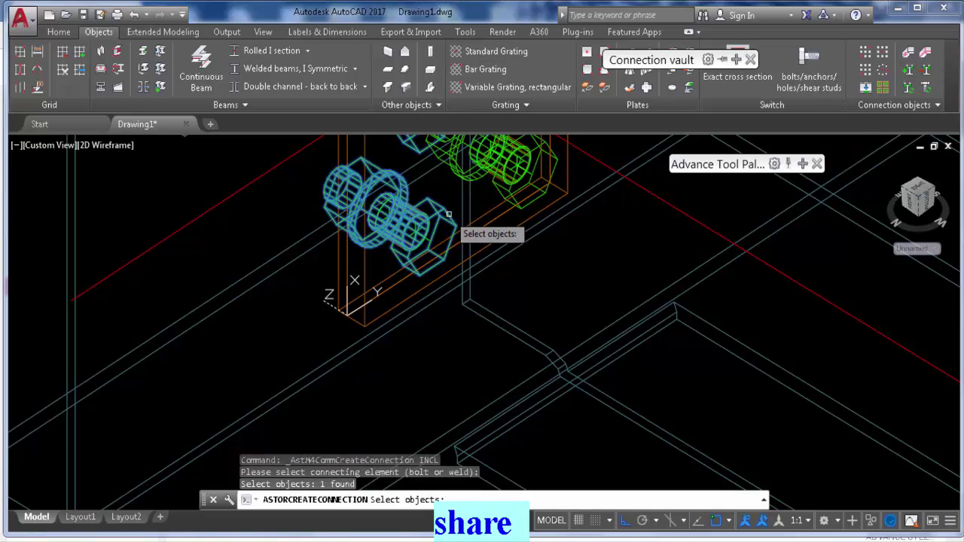
key("Return")
left_click(428, 281)
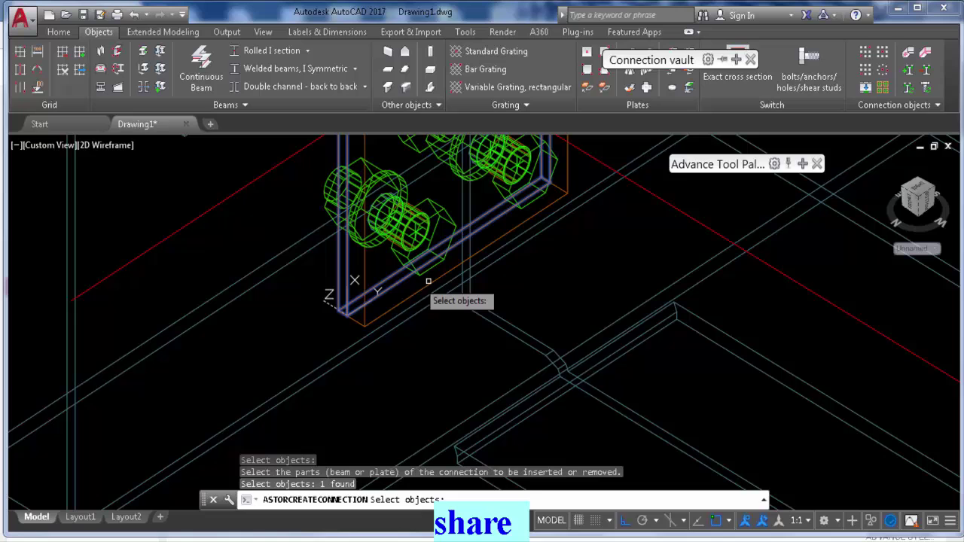
key("Return")
scroll(362, 219, "down", 5)
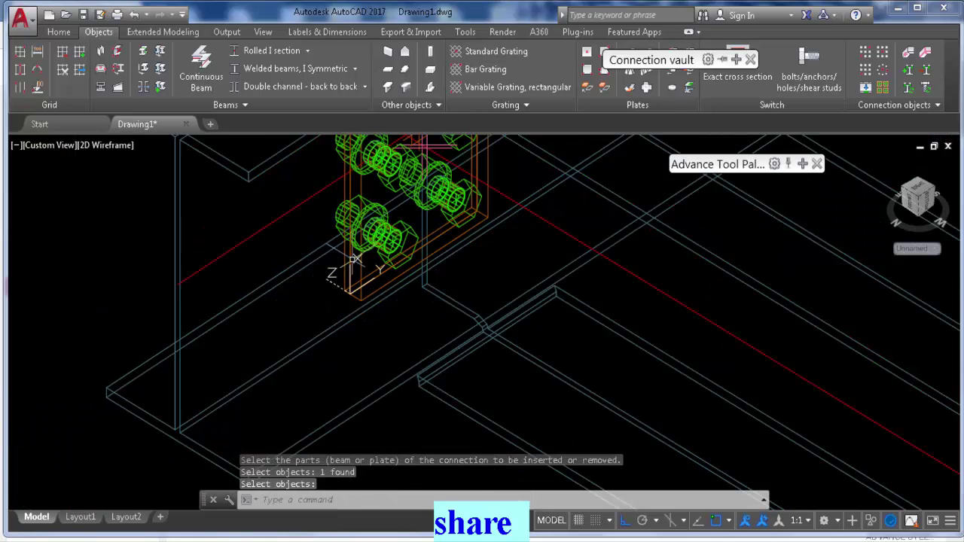
middle_click_drag(319, 232, 265, 192)
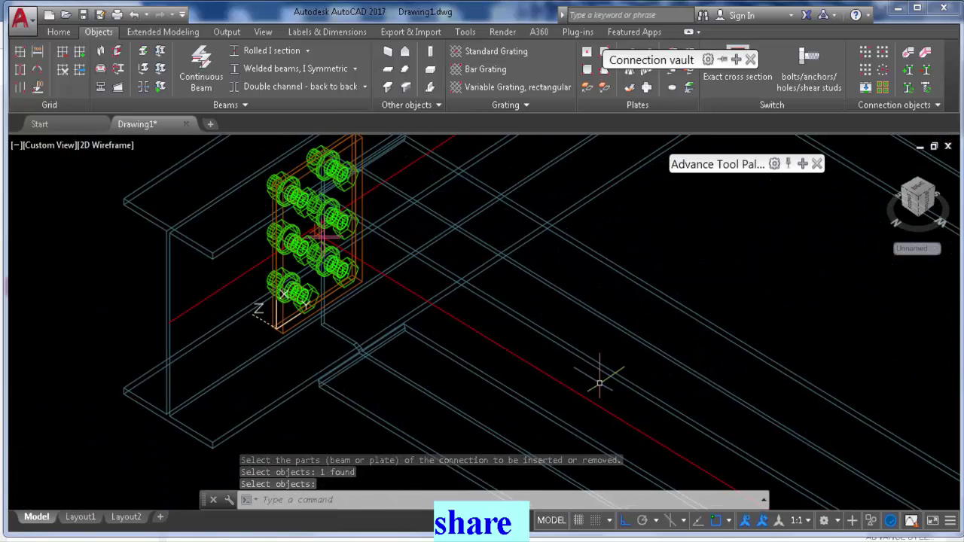
Change the display type of the W12x26 secondary beam at the joint to show its cut features.
key("Return")
double_click(652, 190)
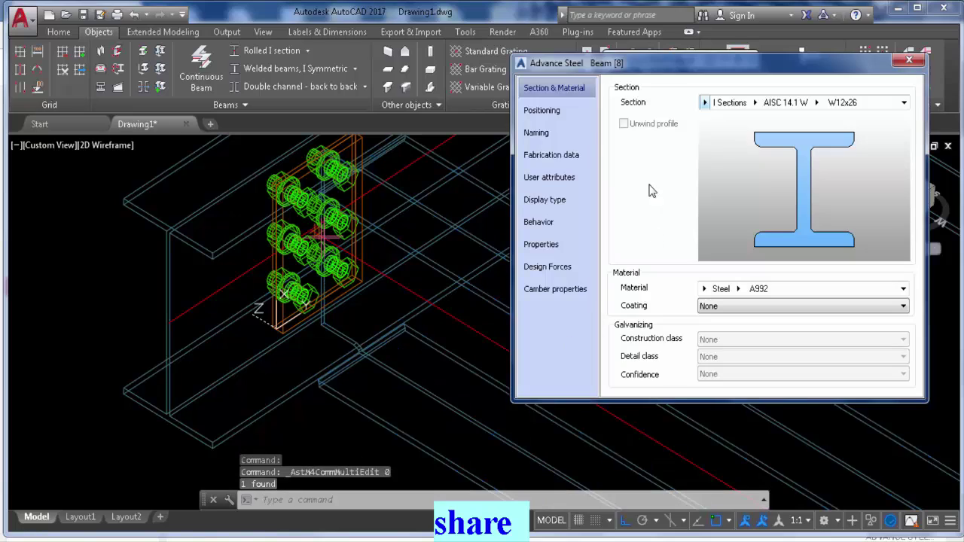
left_click(557, 199)
left_click(618, 172)
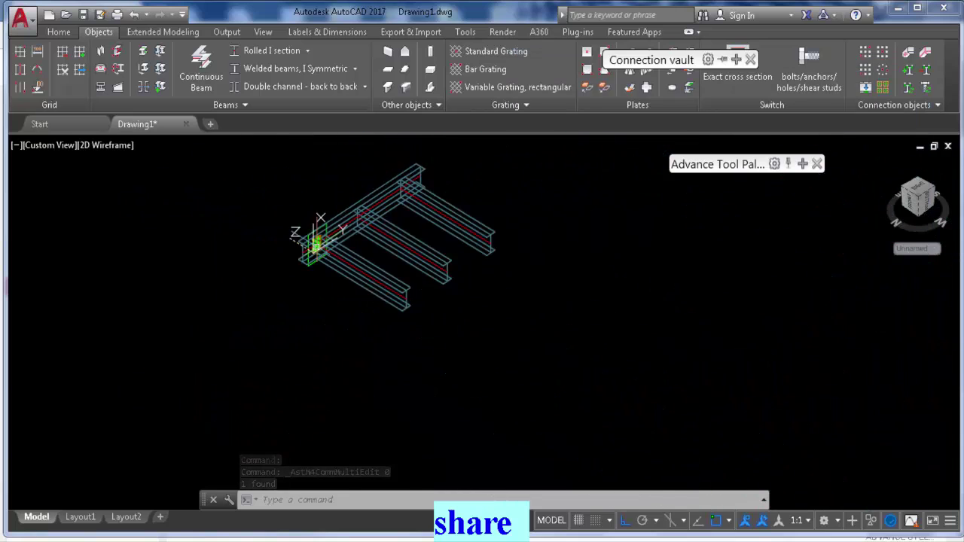
scroll(343, 230, "up", 5)
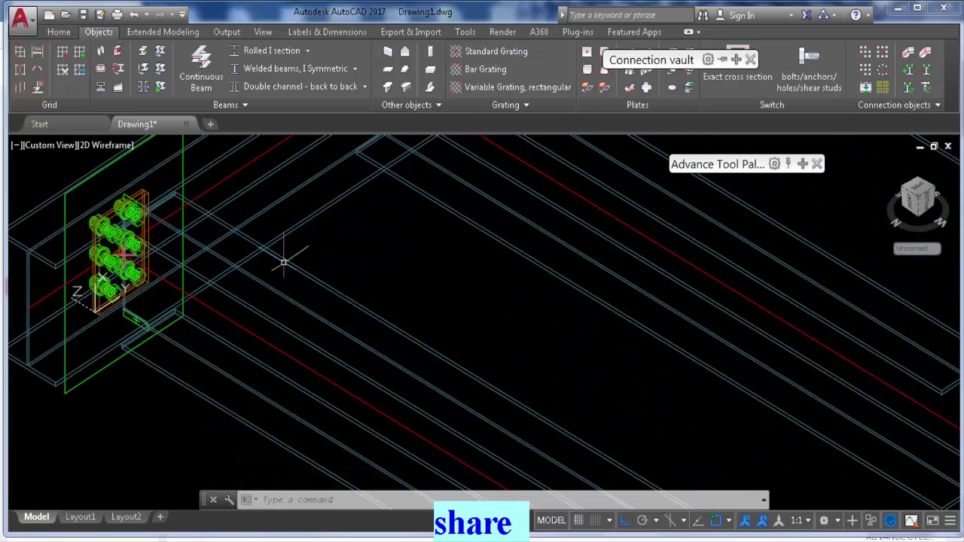
scroll(290, 267, "up", 1)
Reset the UCS to World and bring up the custom connections tools.
type("ucs")
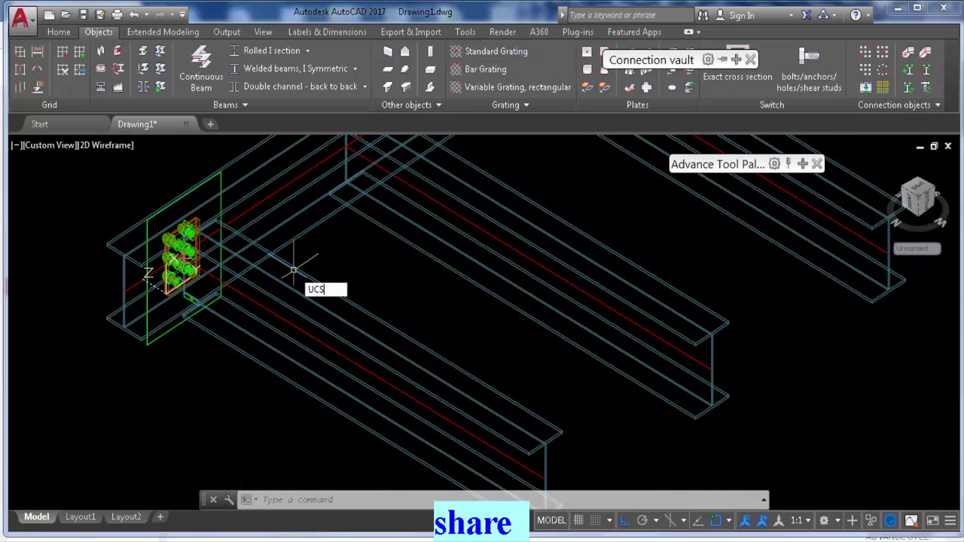
key("Return")
type("w")
key("Return")
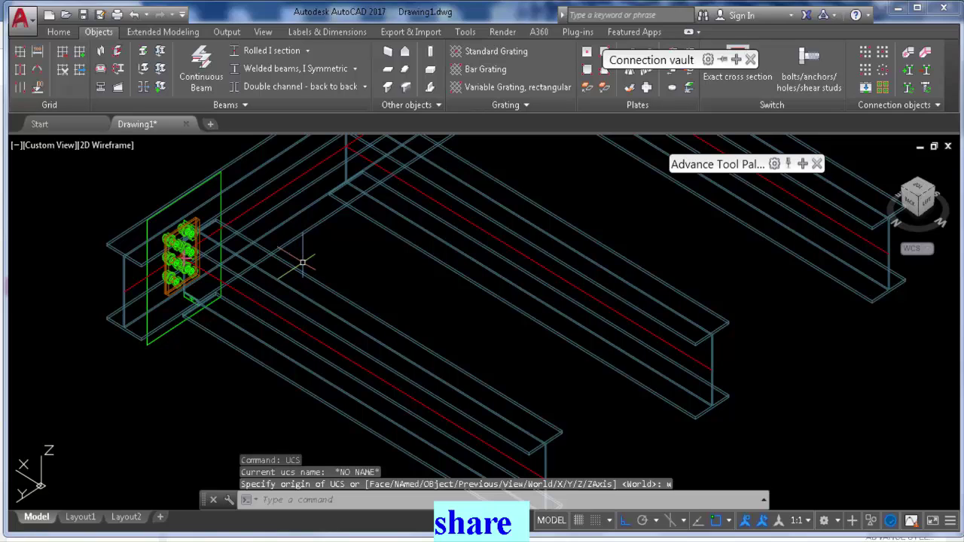
scroll(498, 254, "down", 4)
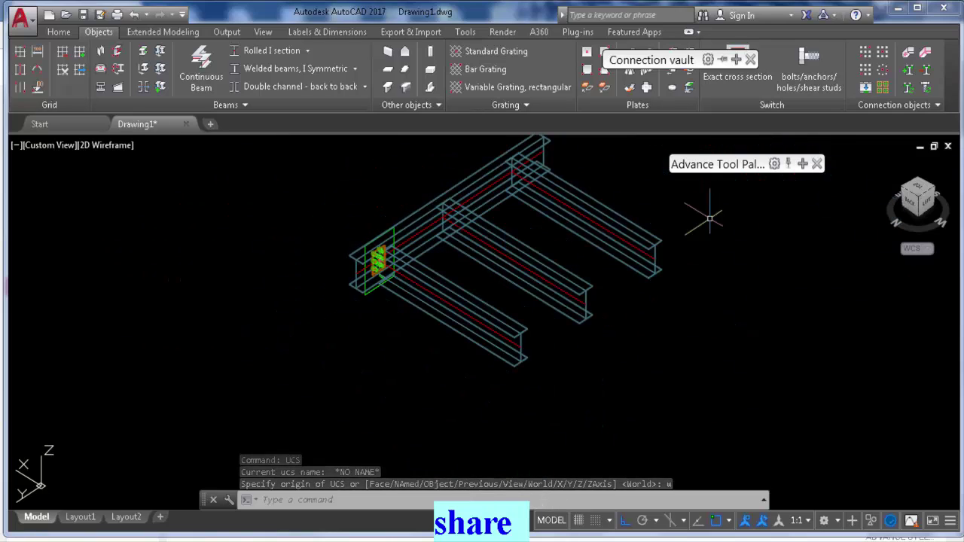
mouse_move(798, 163)
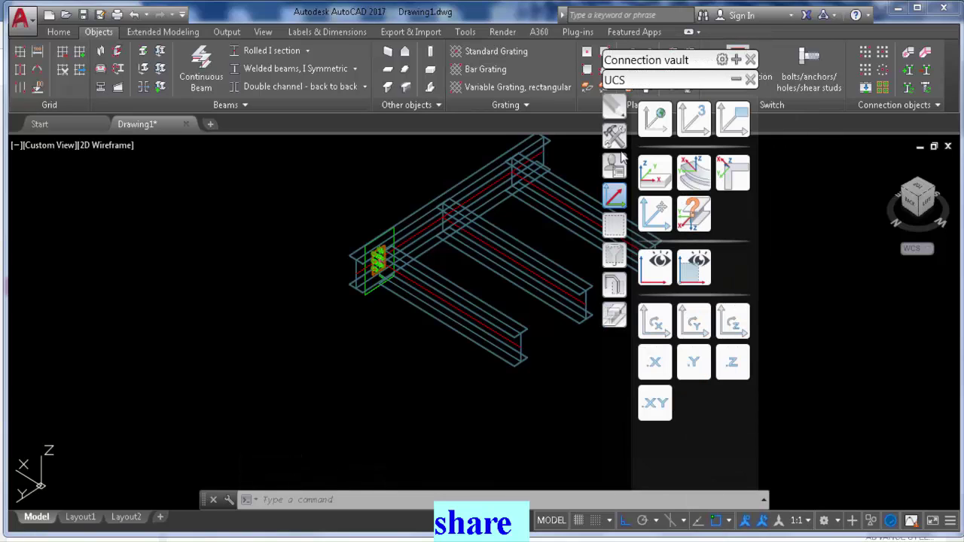
left_click(615, 169)
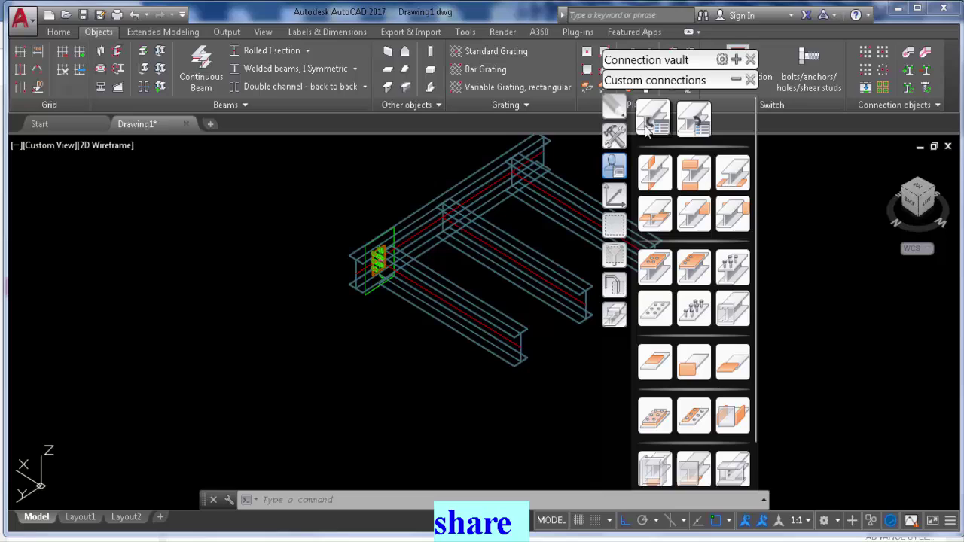
left_click(650, 126)
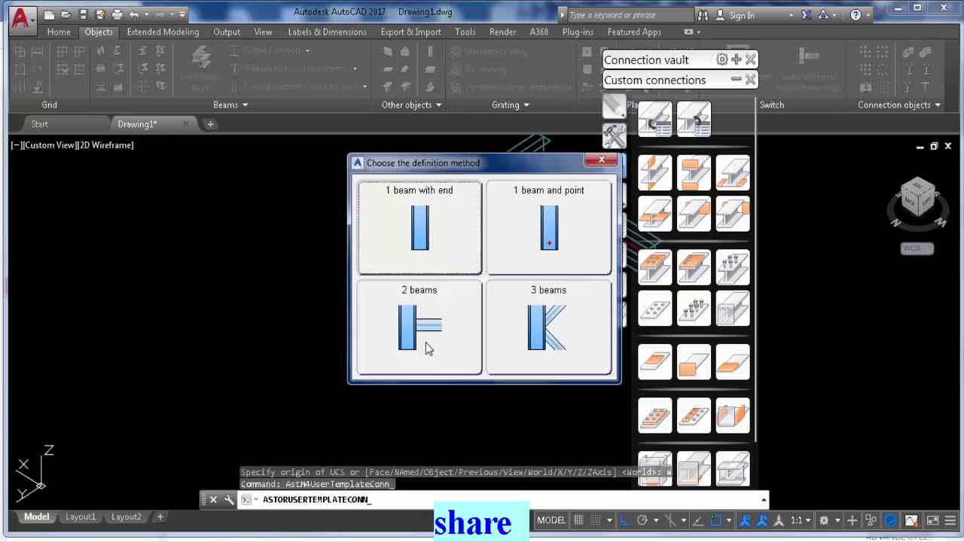
left_click(427, 348)
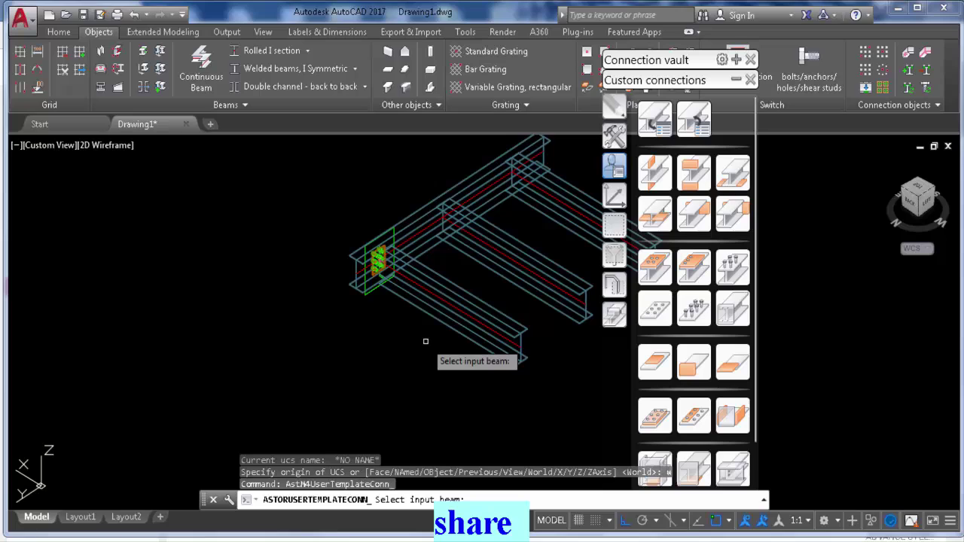
left_click(322, 335)
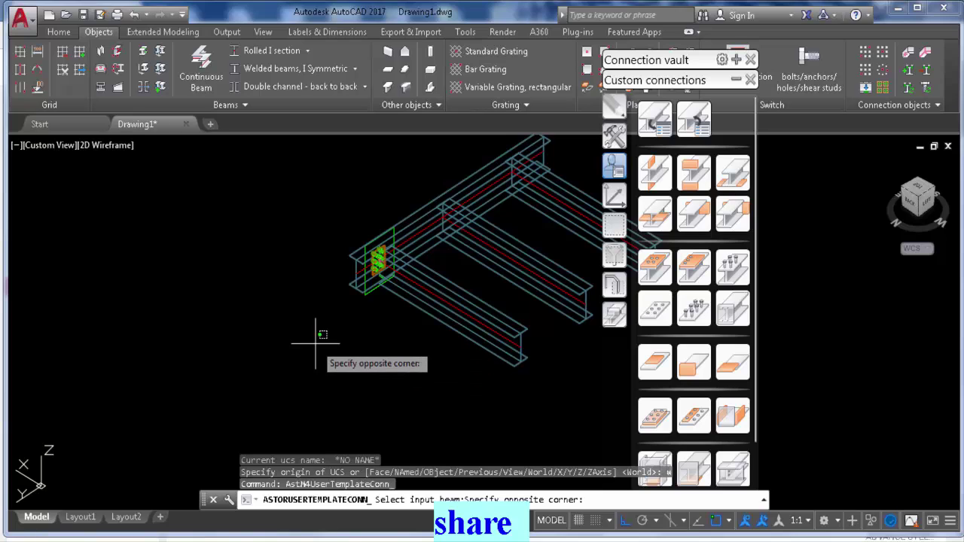
left_click(416, 183)
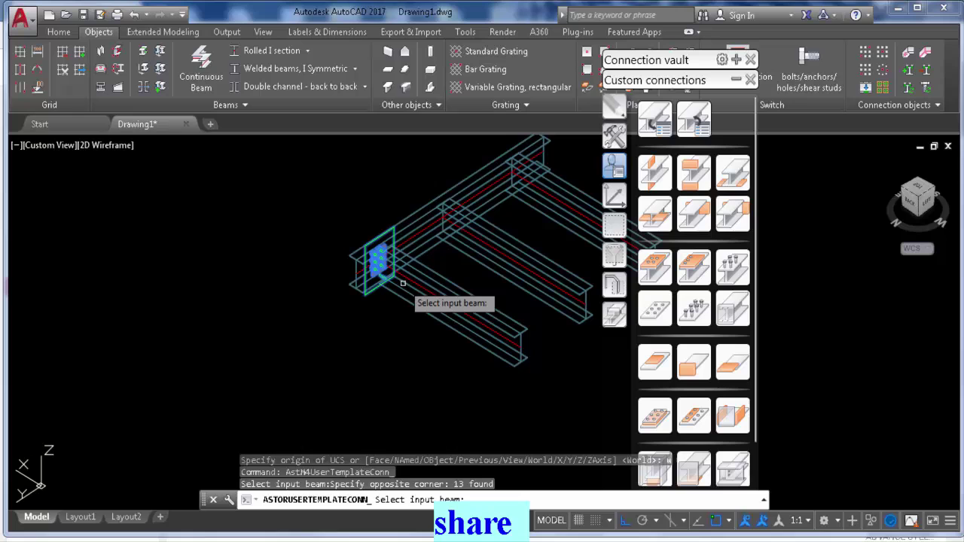
key("Escape")
key("Escape")
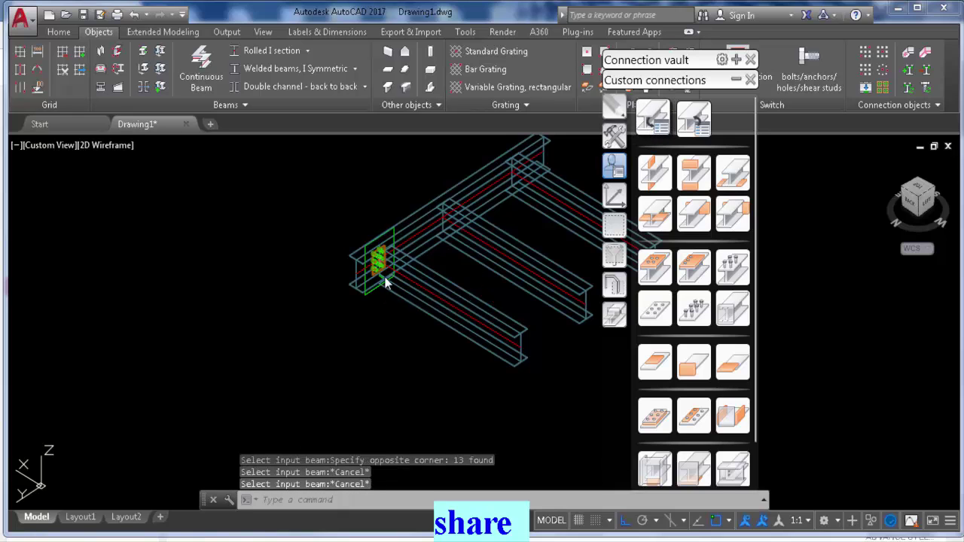
Define a custom connection template by the 2 beams method, with the main beam and the jointed secondary beam as input beams.
left_click(421, 334)
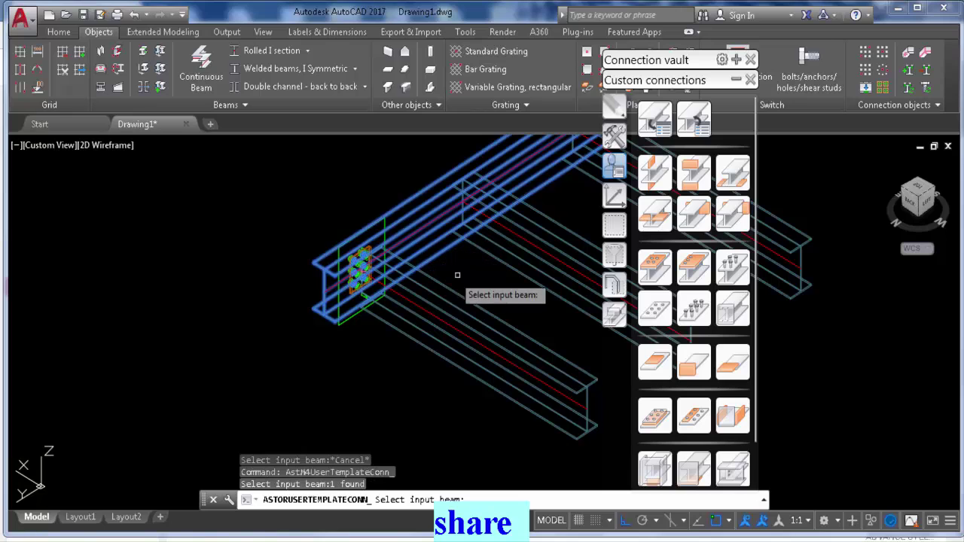
left_click(451, 277)
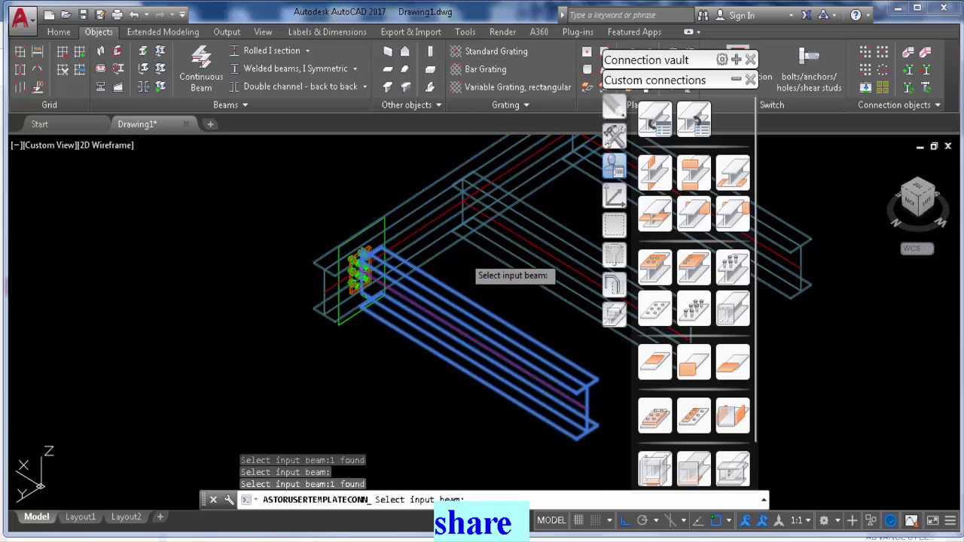
left_click(463, 258)
left_click(675, 112)
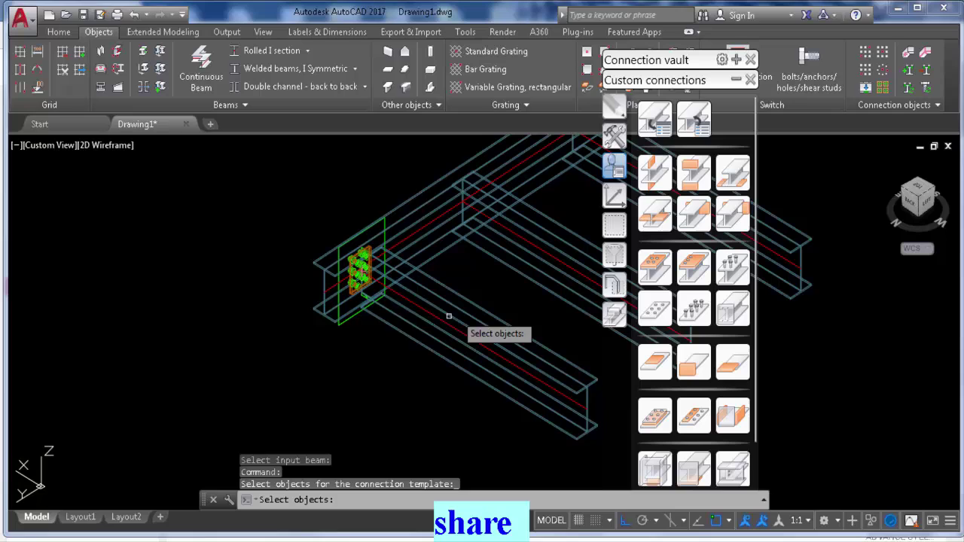
Include the modified joint's plates, bolts and other connection parts in the custom template and name it "end plate plate".
left_click(246, 400)
left_click(443, 146)
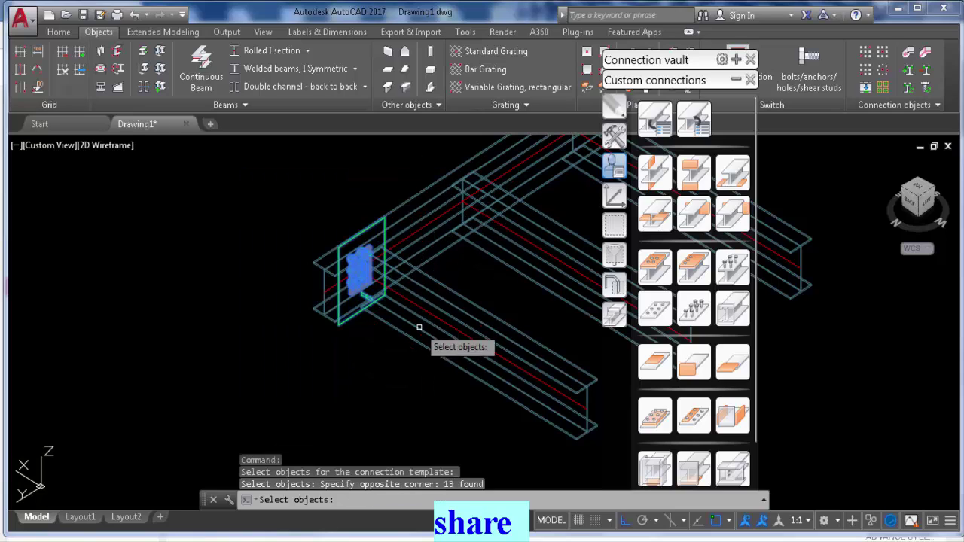
key("Return")
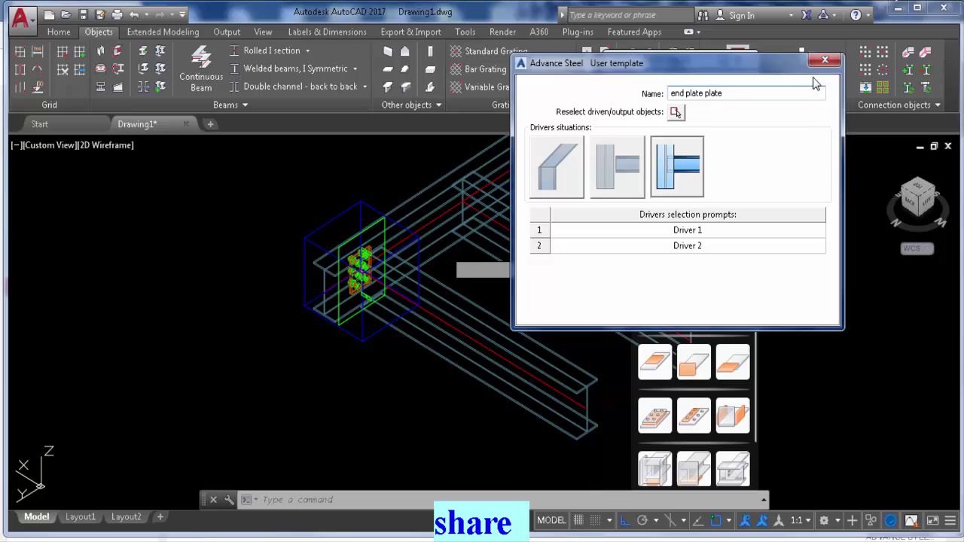
left_click(824, 60)
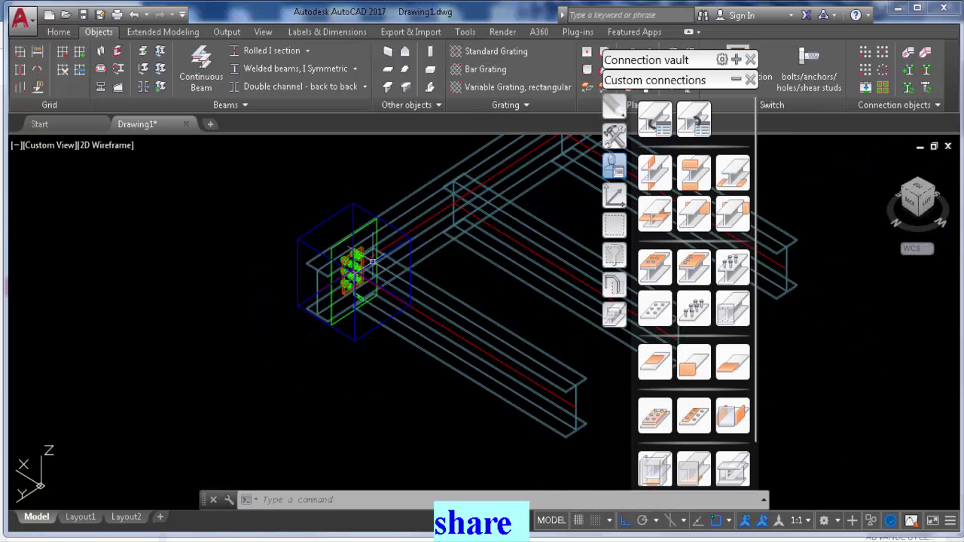
Insert the "end plate plate" connection template from ASTemplate.dwt between the main beam and the middle secondary beam.
middle_click_drag(343, 256, 235, 283)
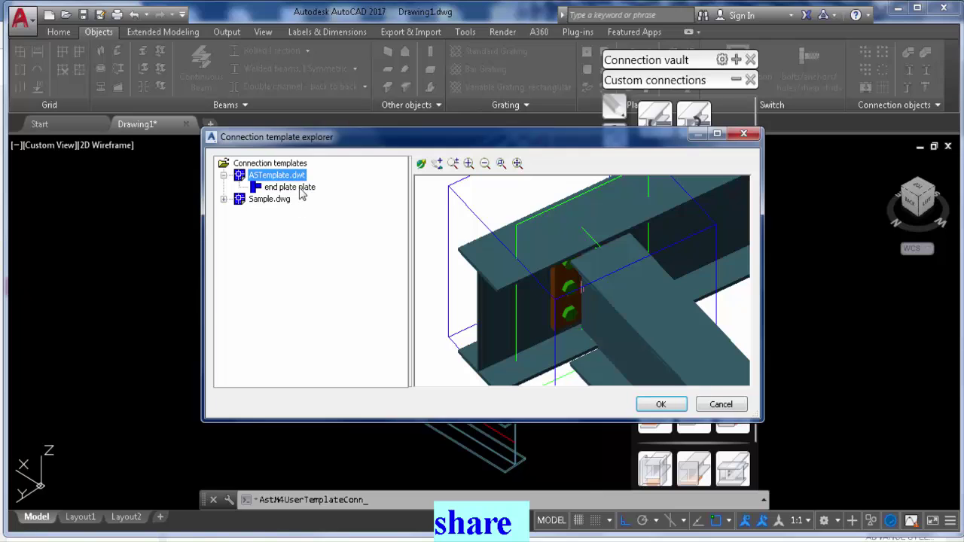
left_click(300, 189)
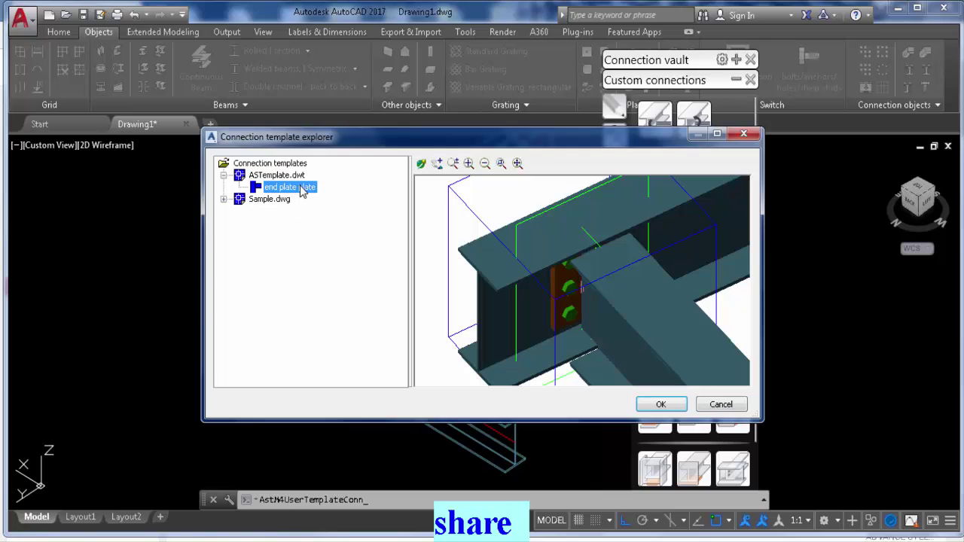
left_click(662, 405)
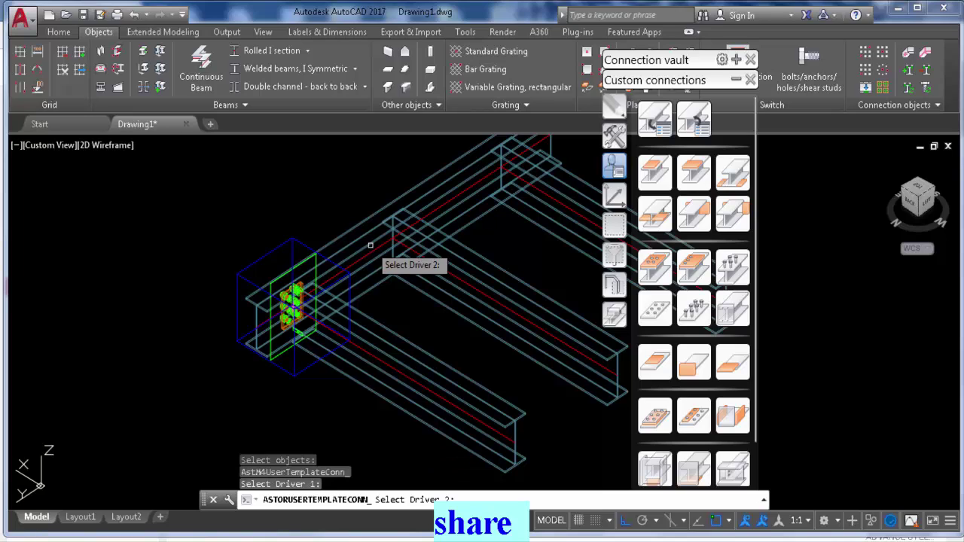
left_click(381, 253)
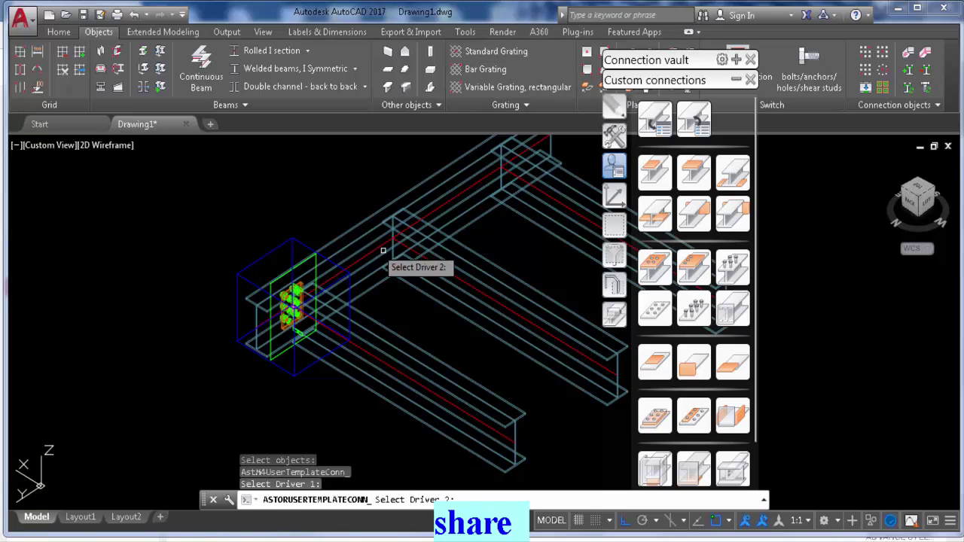
left_click(471, 285)
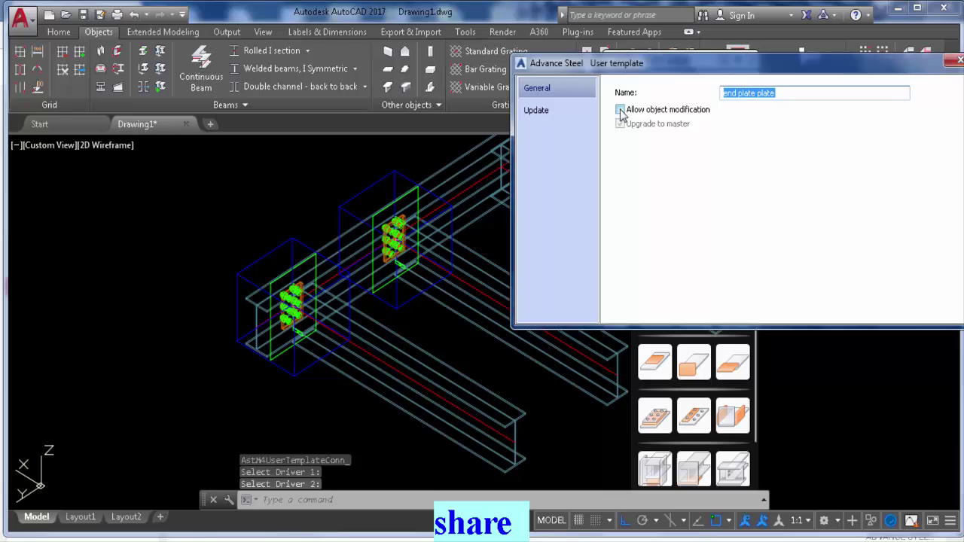
left_click(958, 60)
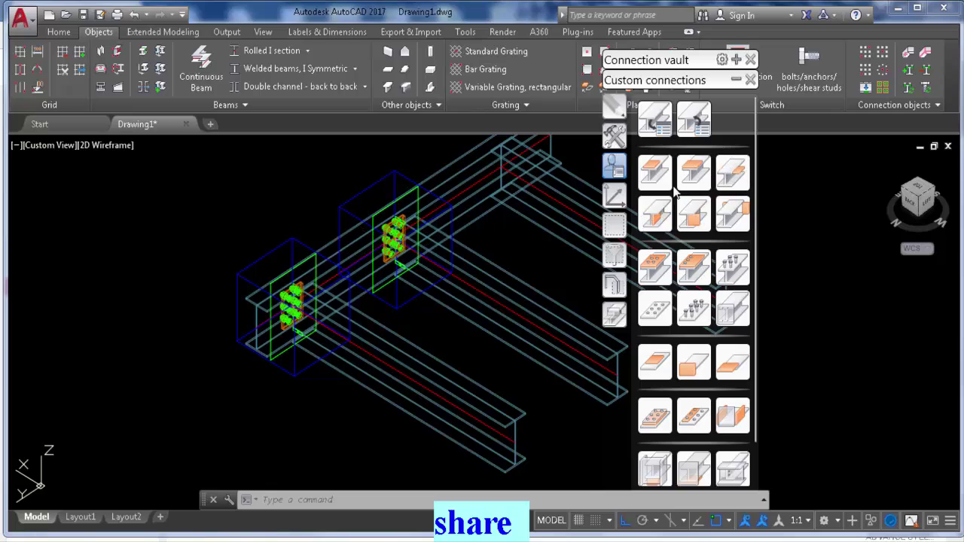
Copy the middle beam's custom connection to the joint between the main beam and the third secondary beam using the connection transfer tool.
left_click(614, 223)
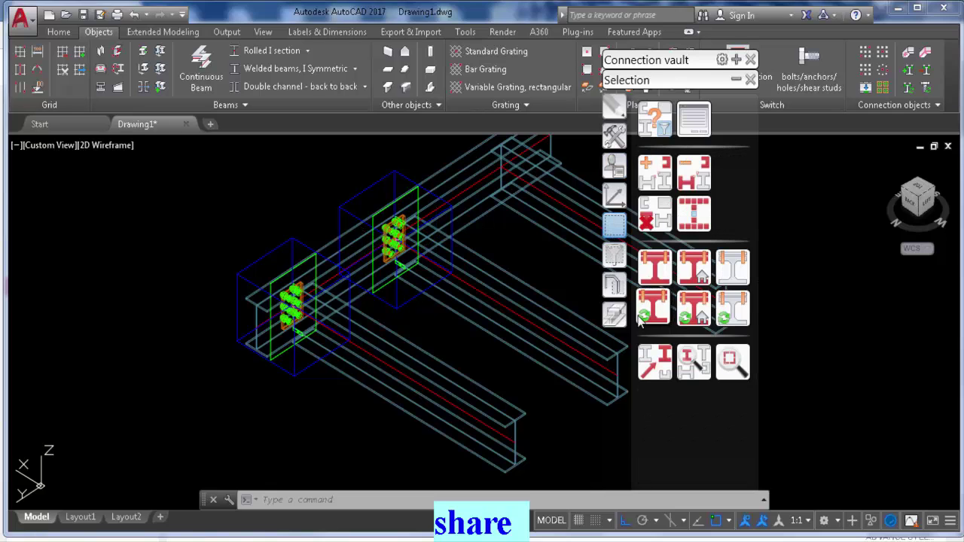
left_click(614, 285)
left_click(616, 315)
left_click(616, 137)
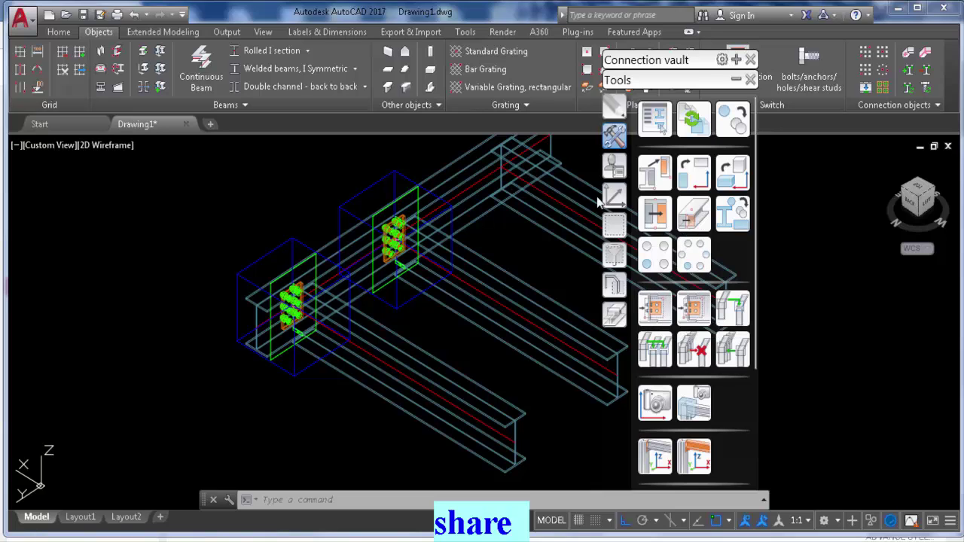
left_click(655, 317)
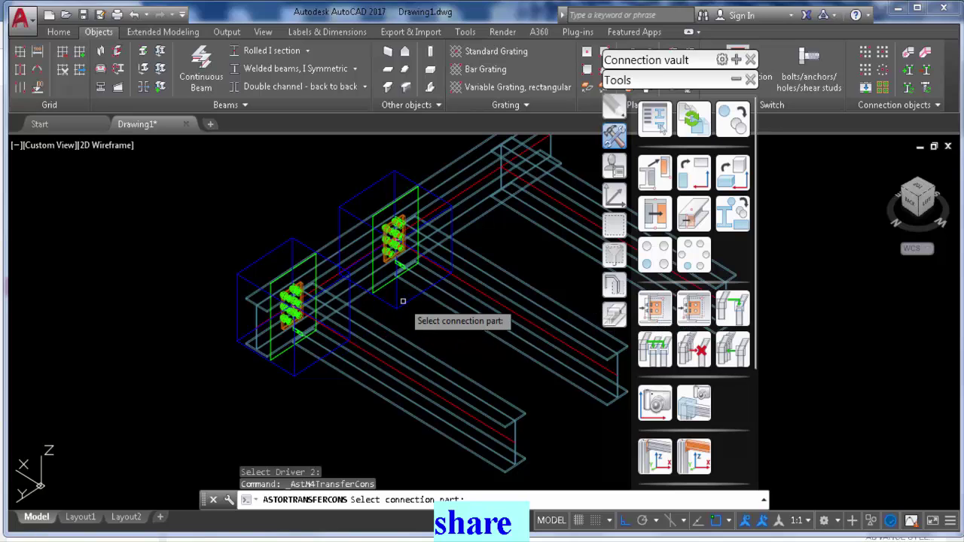
left_click(405, 304)
key("Return")
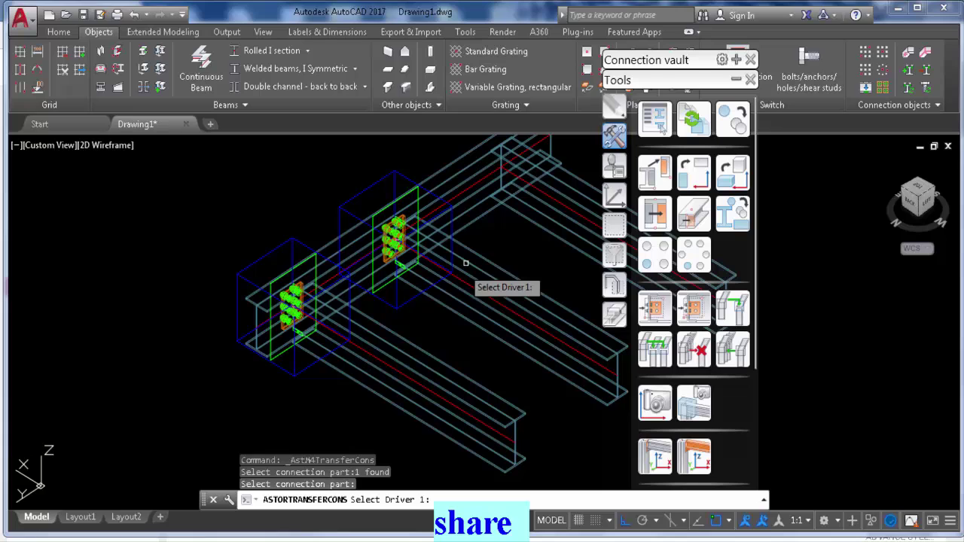
left_click(476, 184)
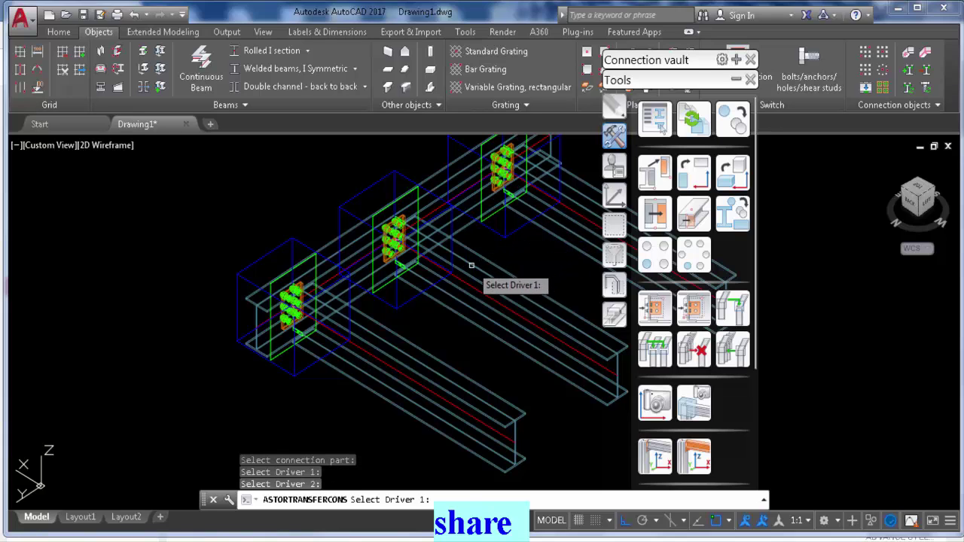
scroll(467, 286, "down", 5)
middle_click_drag(392, 298, 301, 334)
scroll(448, 249, "up", 4)
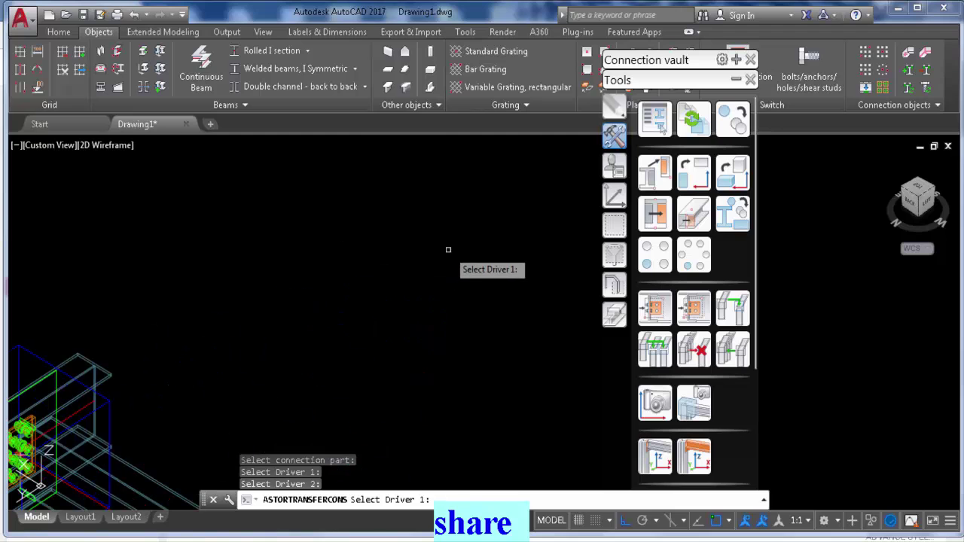
scroll(449, 250, "down", 2)
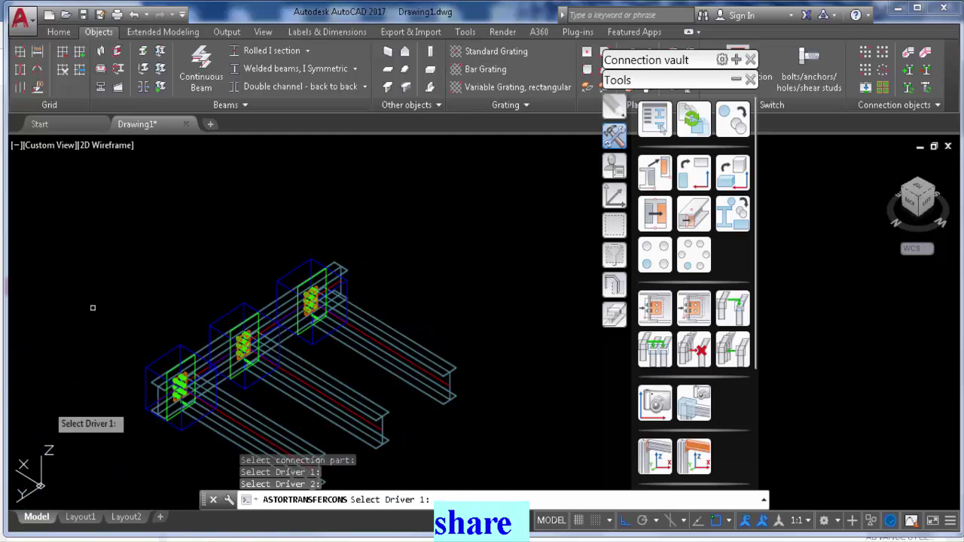
key("Escape")
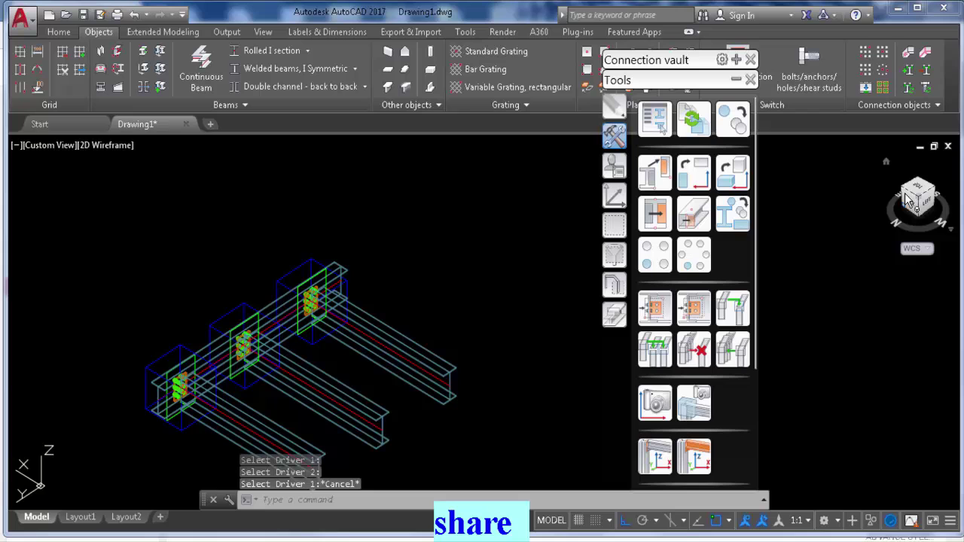
Examine the plates and bolts of the custom connections along the main beam in the top view.
left_click(922, 200)
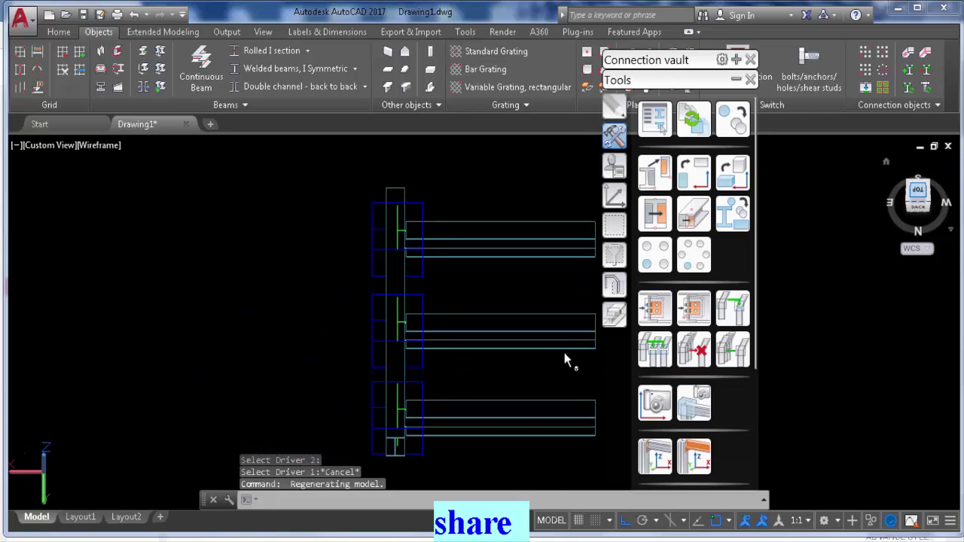
scroll(387, 326, "up", 6)
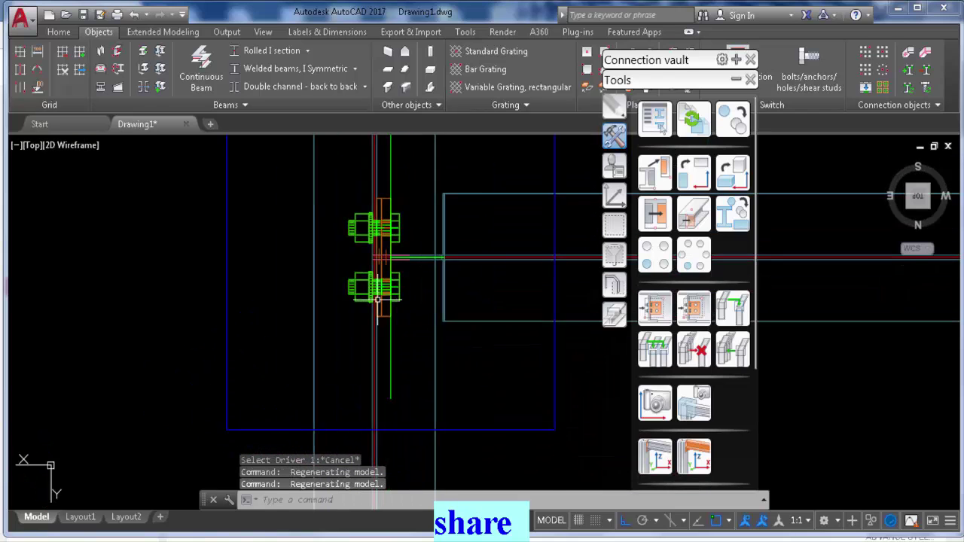
scroll(376, 229, "down", 6)
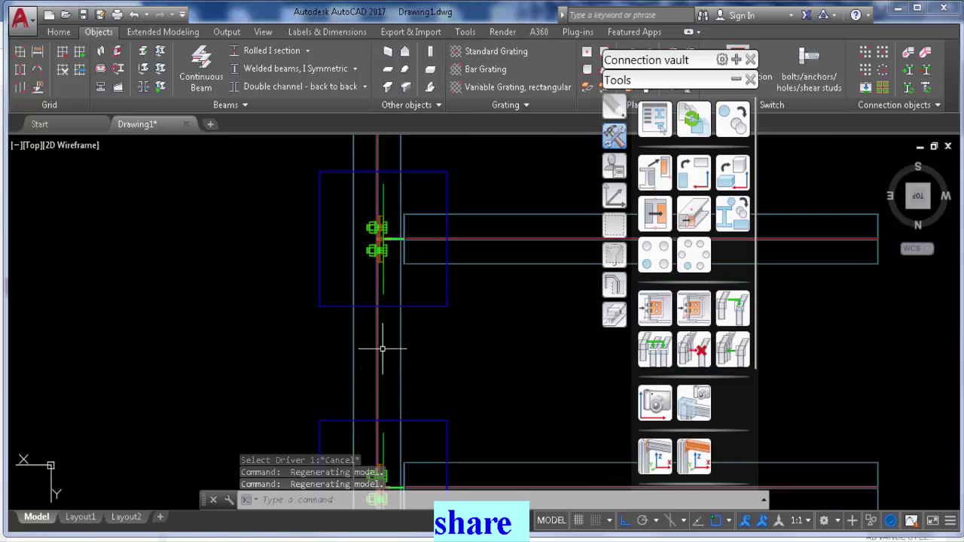
scroll(418, 376, "up", 10)
scroll(398, 279, "down", 5)
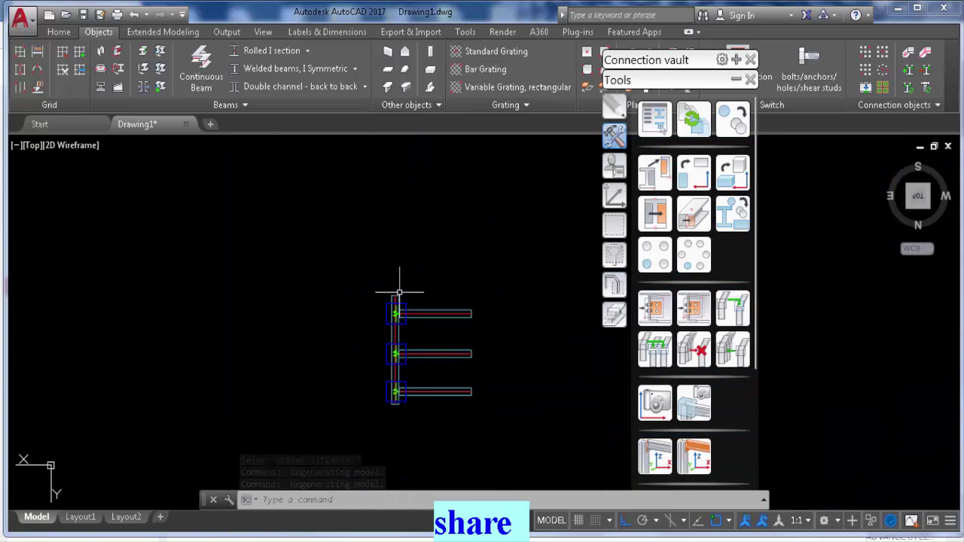
scroll(375, 320, "up", 3)
scroll(374, 320, "up", 5)
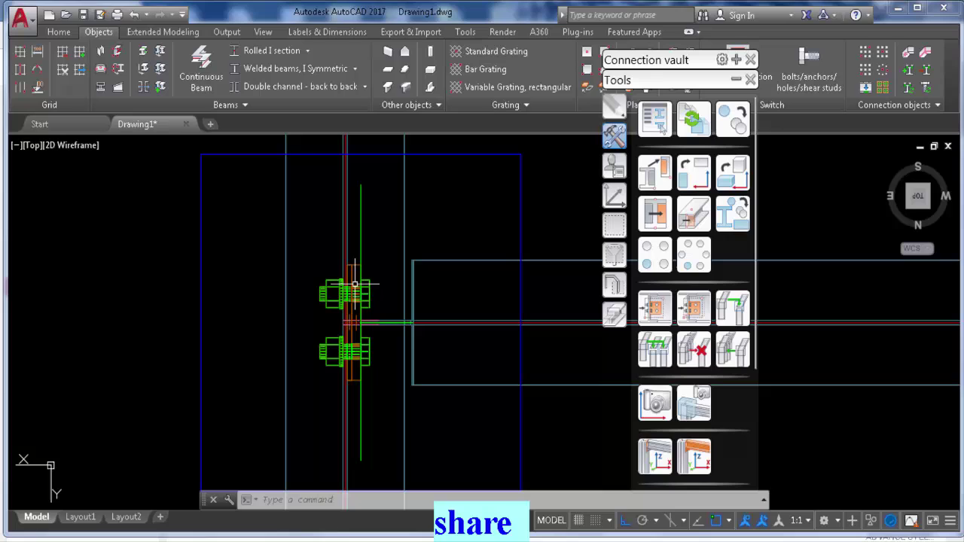